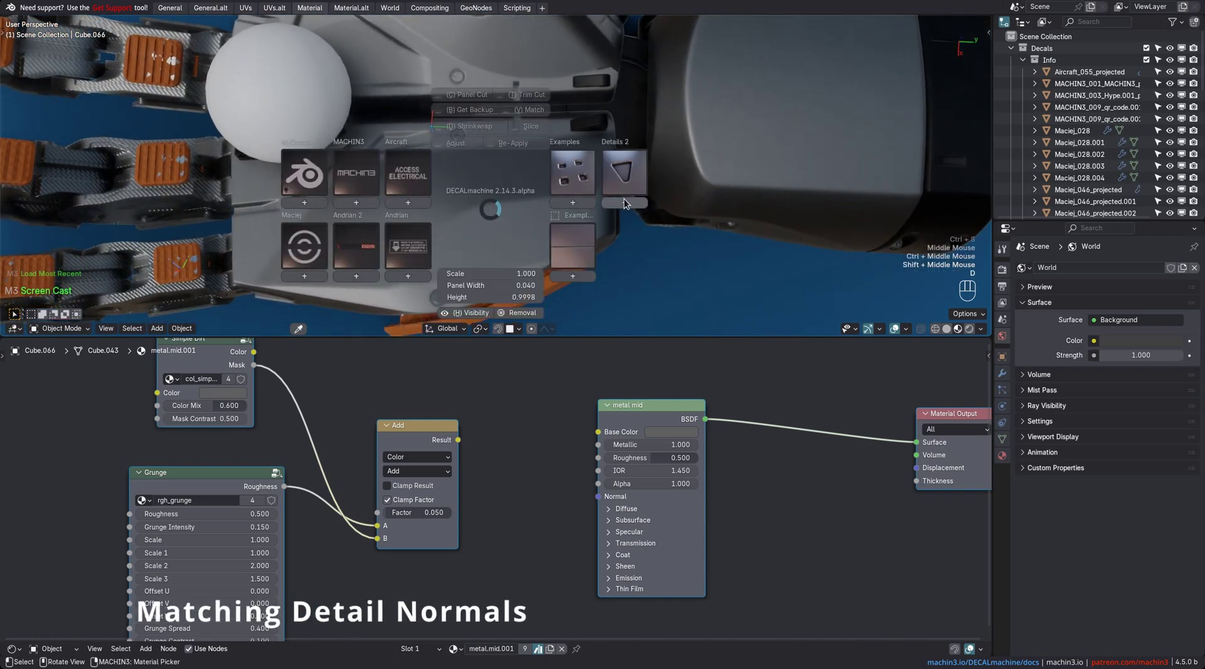
Step: Insert the triangular Details 2 decal on the grey body panel, then resize and rotate it to fit
click(625, 204)
key(s)
click(544, 250)
middle_drag(544, 250, 588, 246)
key(r)
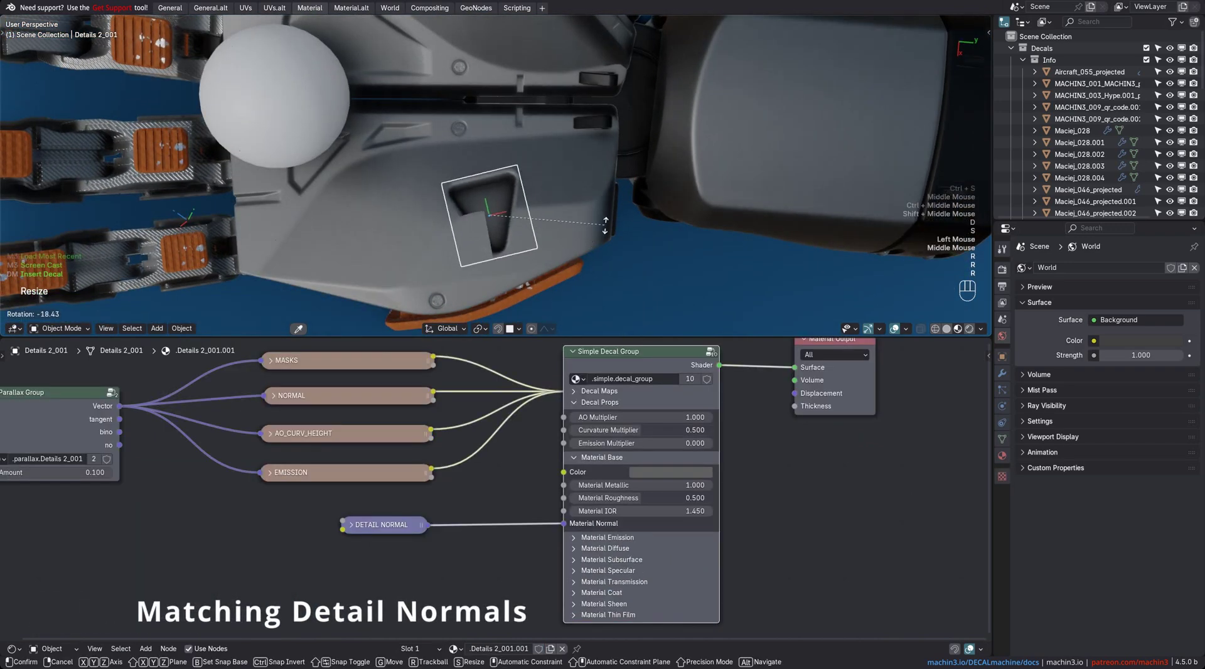
click(605, 225)
Step: Project the triangular detail decal onto the body panel's surface
key(d)
click(686, 188)
scroll(512, 201, up, 3)
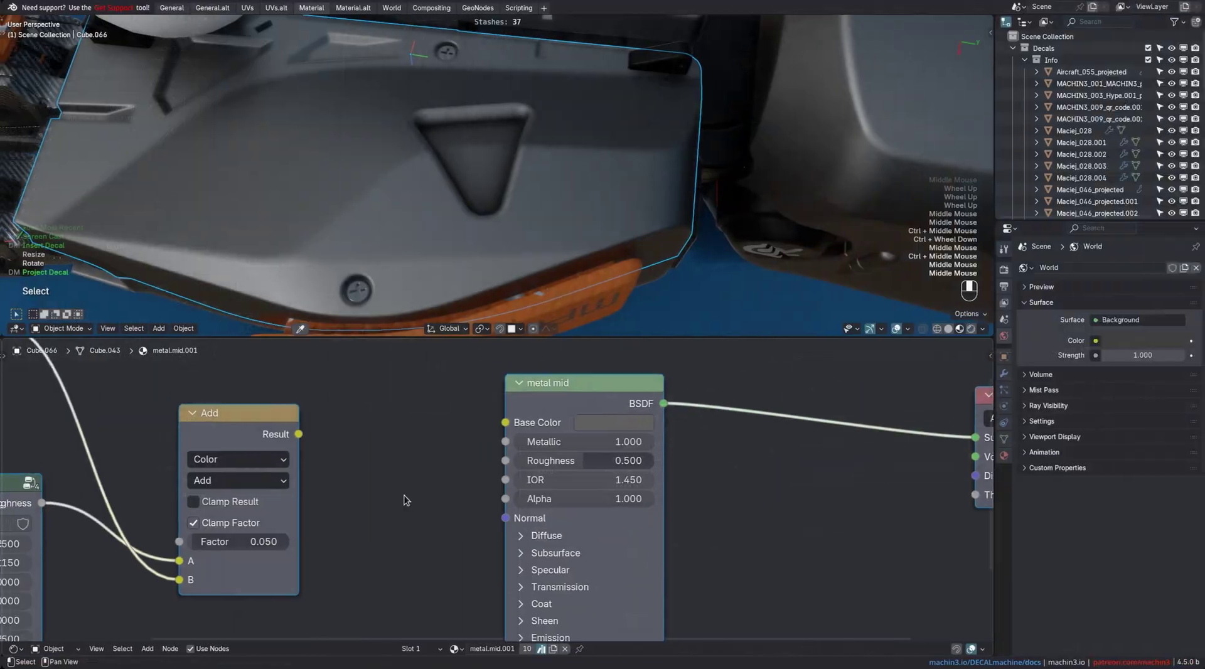
Step: In the body's metal.mid.001 material, link the Add result to Roughness and the Simple Dirt color to Base Color
drag(299, 434, 505, 460)
scroll(447, 517, down, 2)
mouse_move(505, 460)
middle_down()
mouse_move(447, 517)
mouse_move(497, 461)
middle_up()
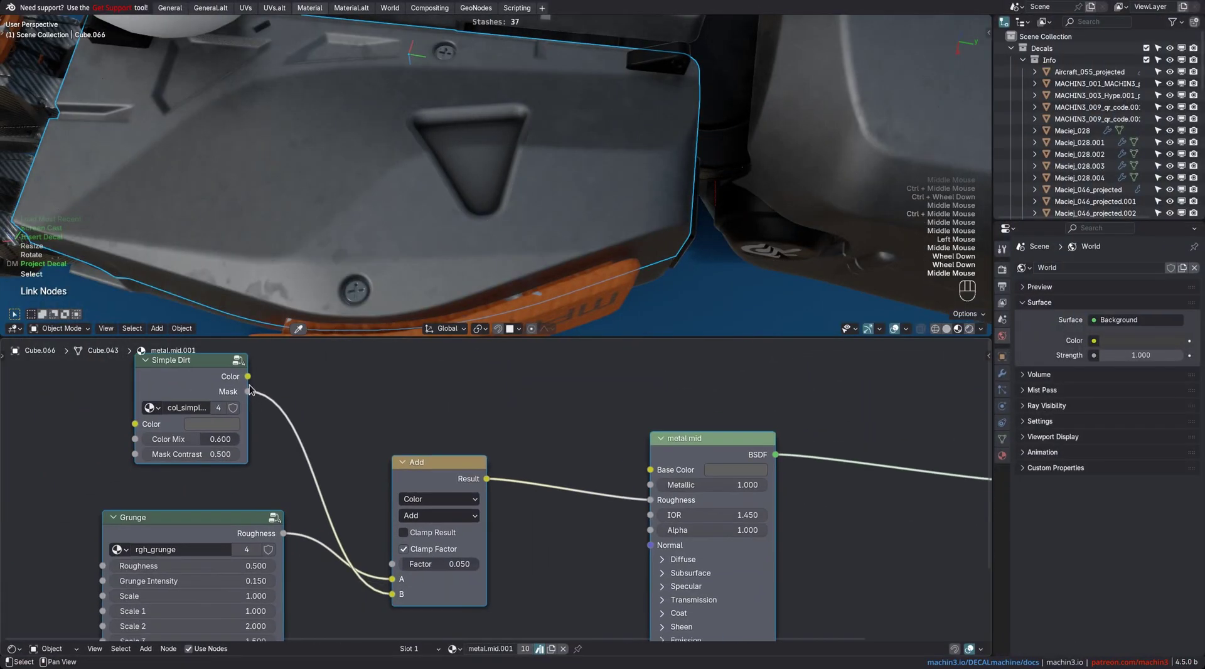
drag(635, 478, 649, 470)
Step: Darken the projected triangle decal's base material color and set its Material Roughness to 0.538
shift+middle_drag(544, 284, 541, 271)
middle_drag(541, 271, 510, 250)
click(496, 219)
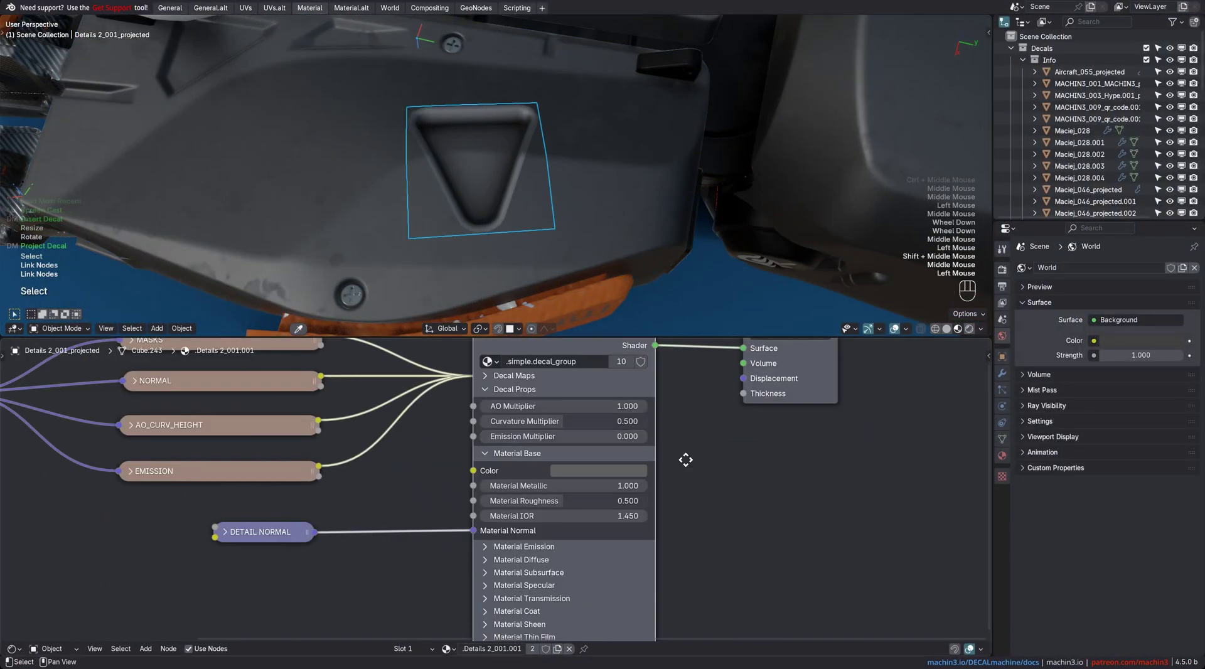
middle_drag(685, 460, 703, 474)
scroll(493, 441, up, 2)
click(648, 499)
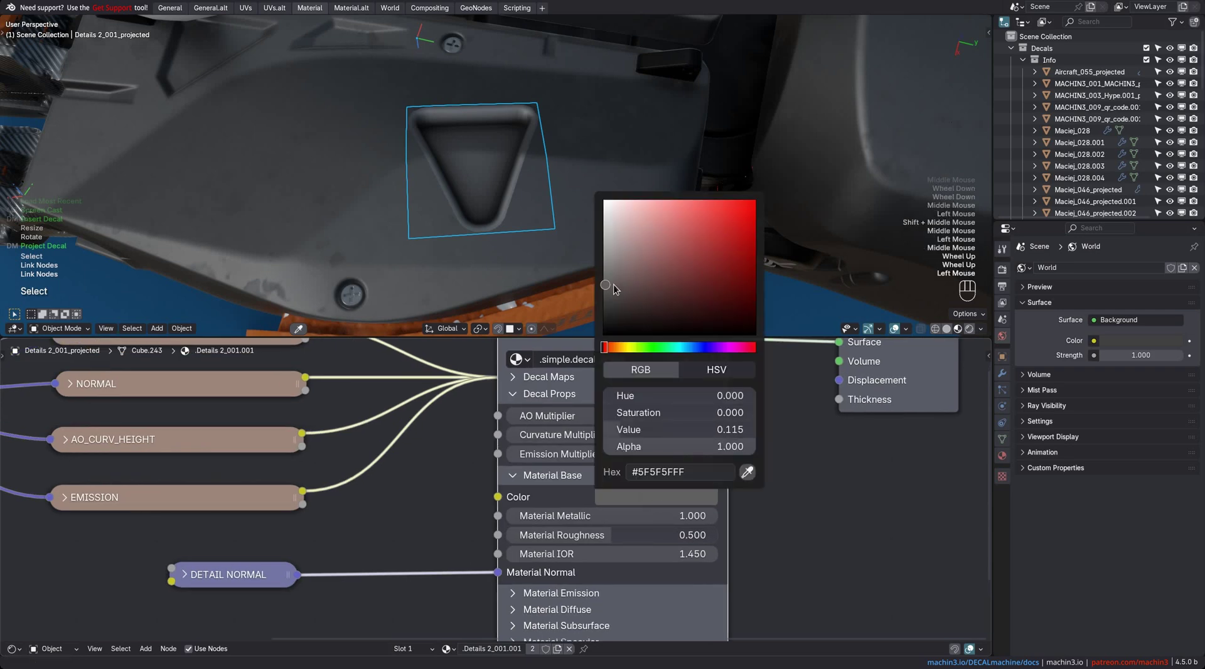
drag(609, 295, 607, 297)
Step: Reduce the triangle decal's AO multiplier to about 0.38 with Adjust Decal
middle_drag(433, 439, 427, 456)
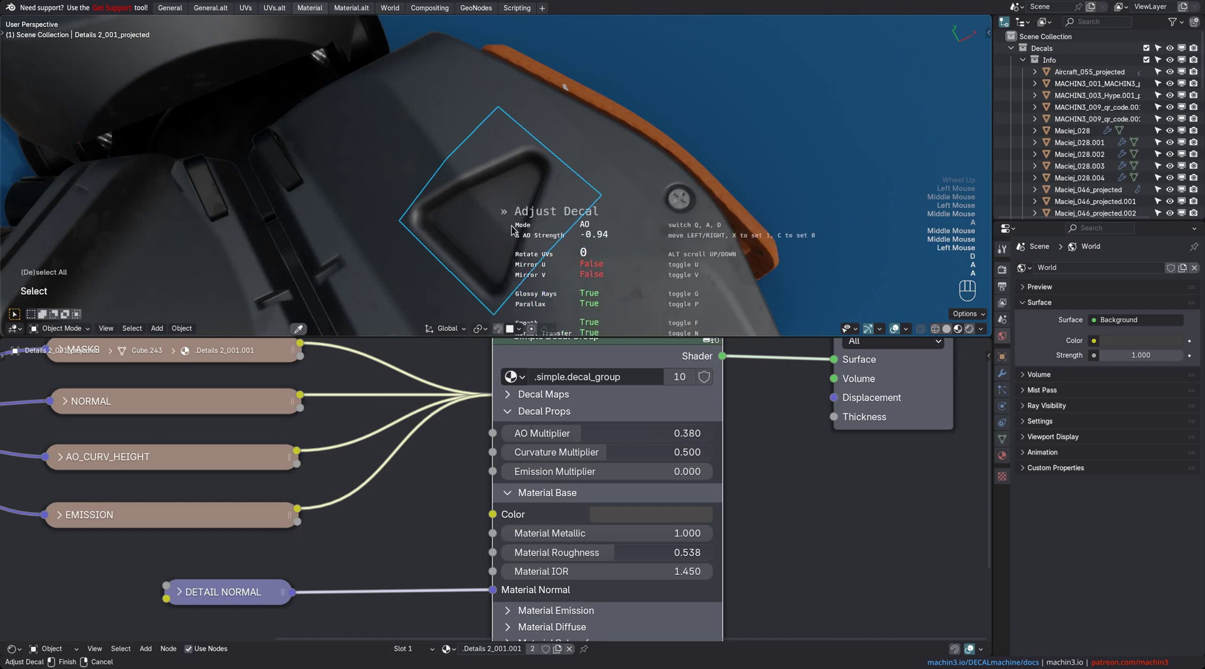
key(a)
middle_drag(513, 227, 589, 196)
scroll(591, 218, down, 2)
Step: Replace the body panel's material with metal.mid.knurling.dull from the current file's assets
click(593, 207)
key(t)
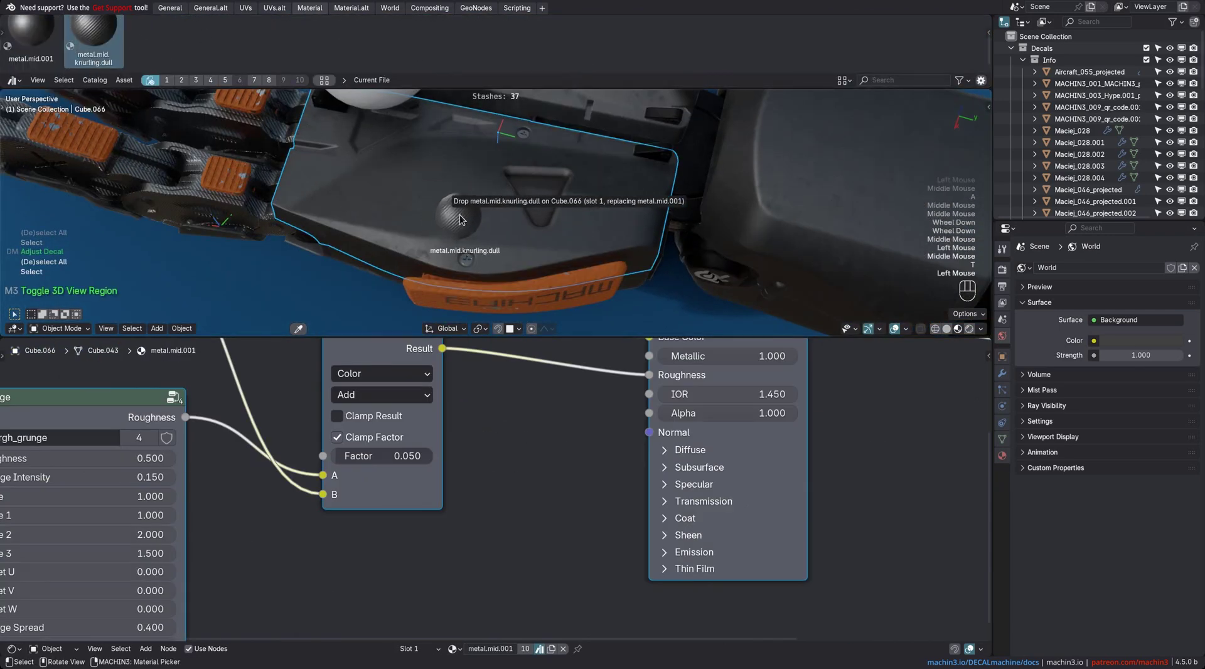
drag(460, 219, 461, 218)
key(t)
Step: Copy the straight normal node (nrm_straight.001) from the body's metal.mid.knurling.dull material
middle_drag(462, 218, 496, 165)
shift+middle_drag(422, 512, 538, 349)
click(301, 417)
middle_drag(513, 449, 545, 508)
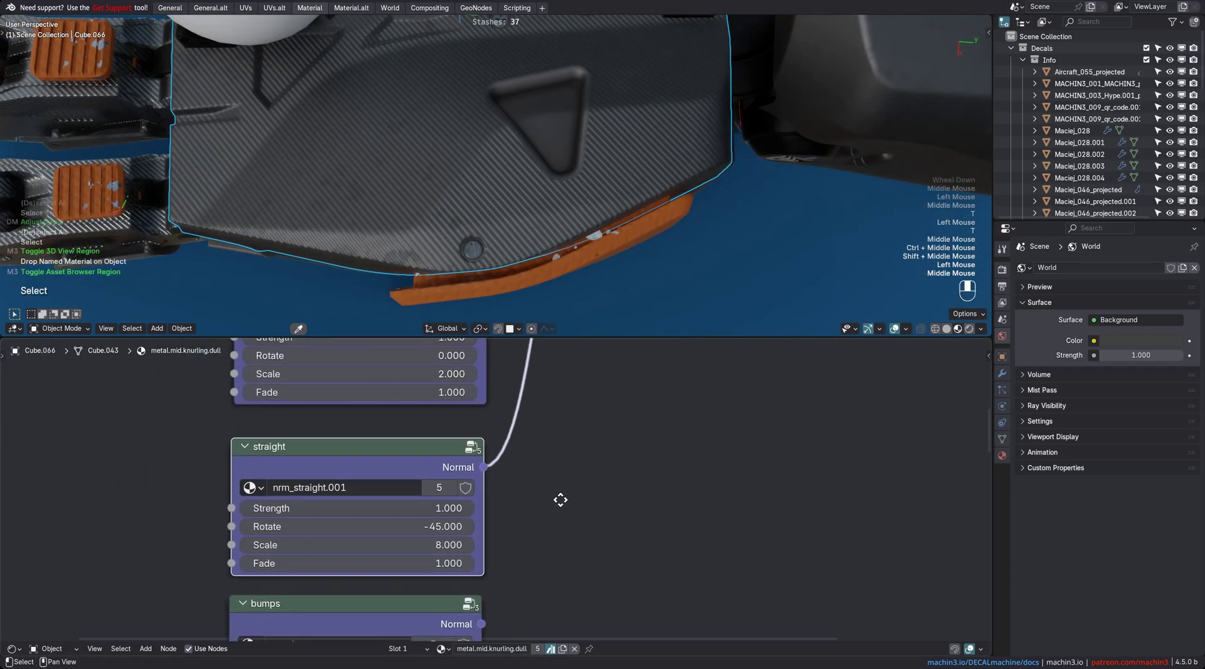
scroll(540, 476, down, 5)
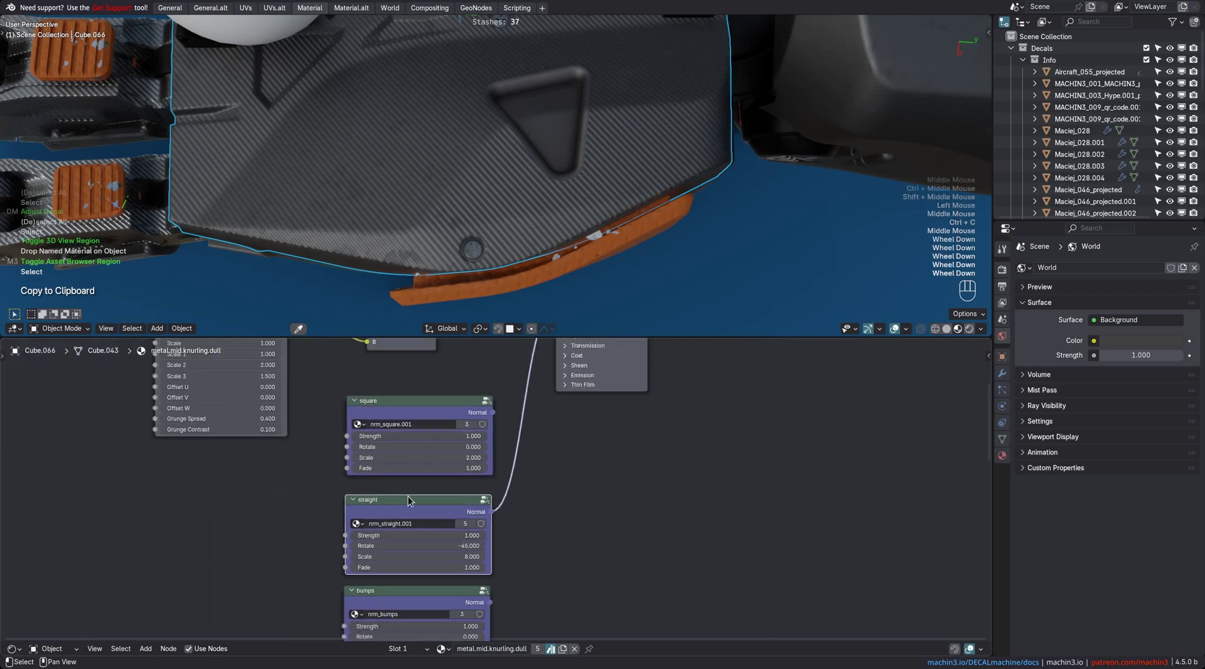
middle_drag(421, 489, 395, 526)
Step: Paste the straight node into the triangle detail decal's material and link its Normal output to Material Normal
middle_drag(550, 197, 514, 191)
click(515, 191)
middle_drag(433, 560, 455, 520)
middle_drag(463, 276, 475, 248)
scroll(387, 500, up, 1)
ctrl+middle_drag(388, 499, 386, 581)
middle_drag(404, 535, 465, 476)
key(ctrl+v)
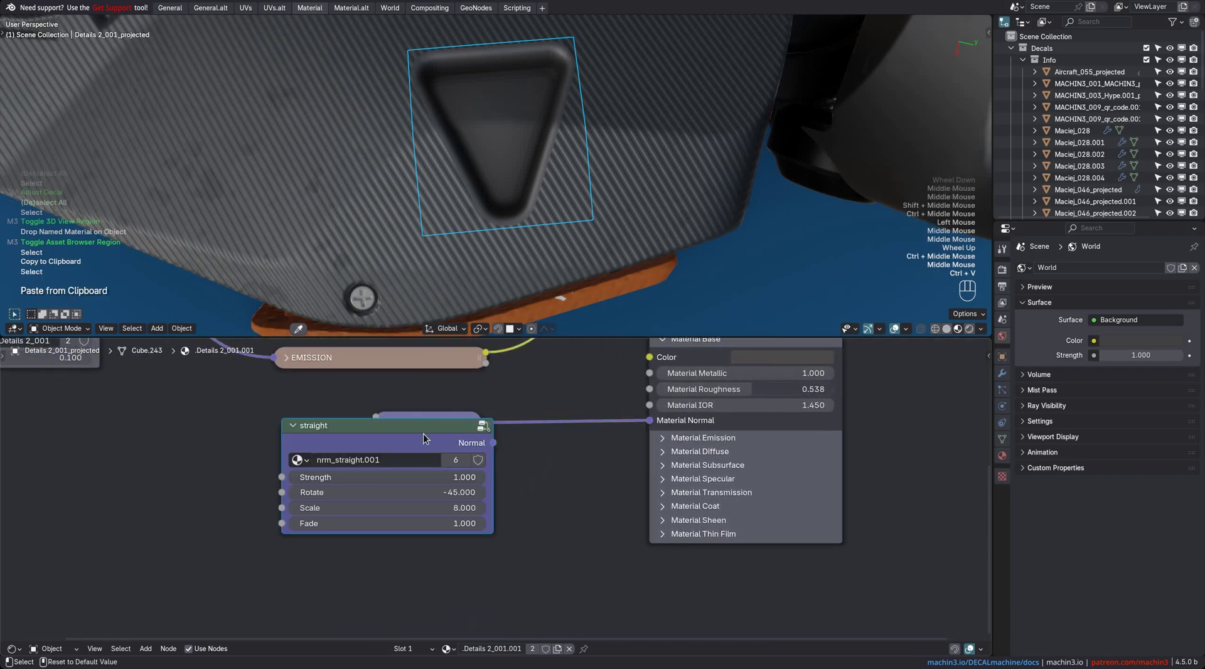
drag(424, 434, 438, 472)
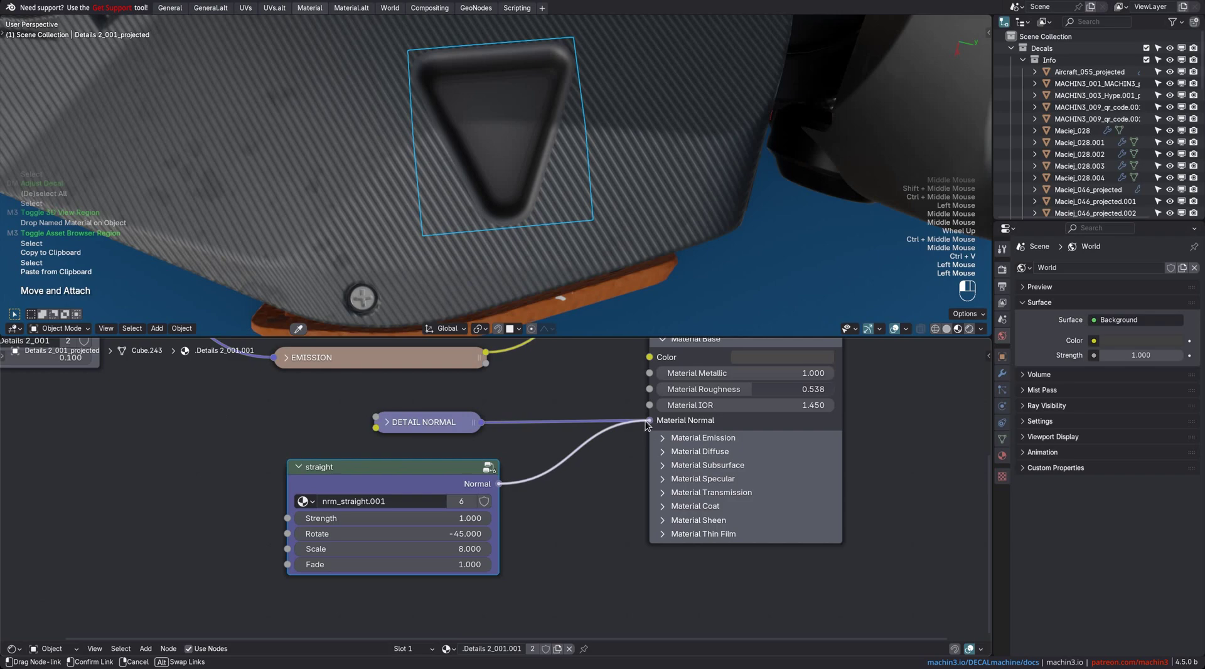
shift+middle_drag(554, 249, 542, 265)
ctrl+middle_drag(542, 264, 565, 235)
key(a)
Step: Insert the MACHIN3_012_triangle_rounded info decal on the rounded dark cover and resize it
middle_drag(565, 235, 214, 182)
scroll(537, 212, down, 1)
click(533, 188)
middle_drag(449, 185, 634, 251)
scroll(831, 221, down, 1)
scroll(634, 251, down, 1)
middle_drag(634, 251, 548, 175)
key(a)
key(d)
key(s)
click(600, 217)
middle_drag(600, 217, 616, 182)
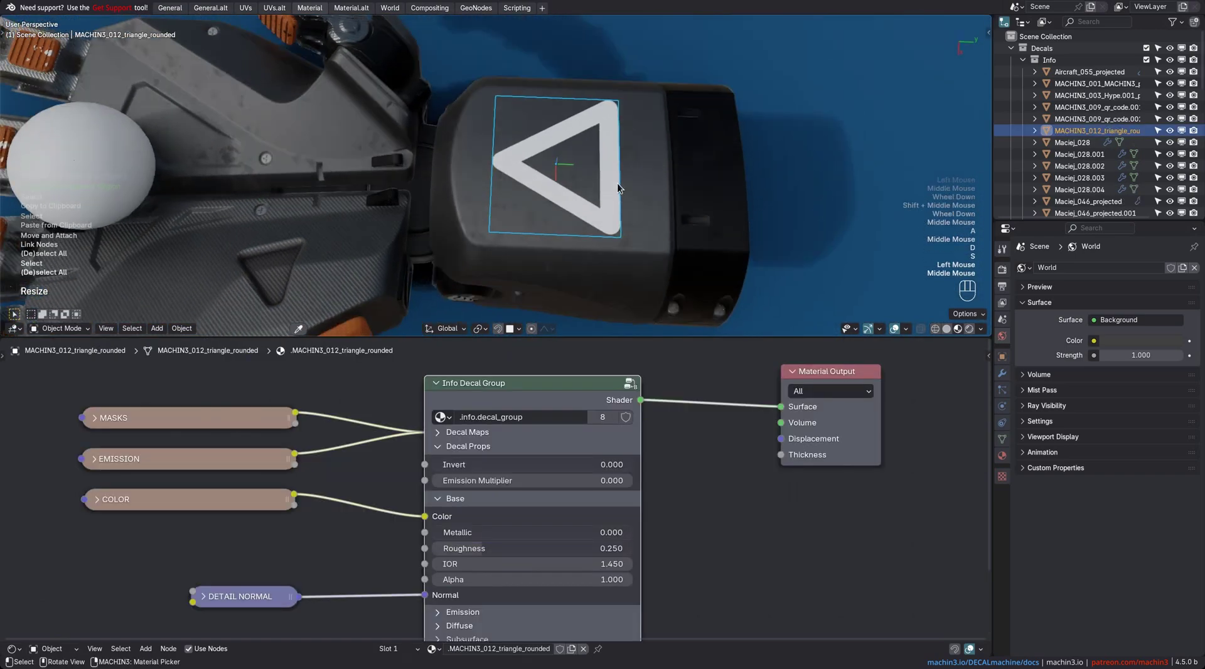
Step: Project the rounded triangle decal onto the cover and invert its color
key(d)
ctrl+middle_drag(617, 133, 395, 156)
key(d)
key(a)
key(i)
click(653, 172)
key(a)
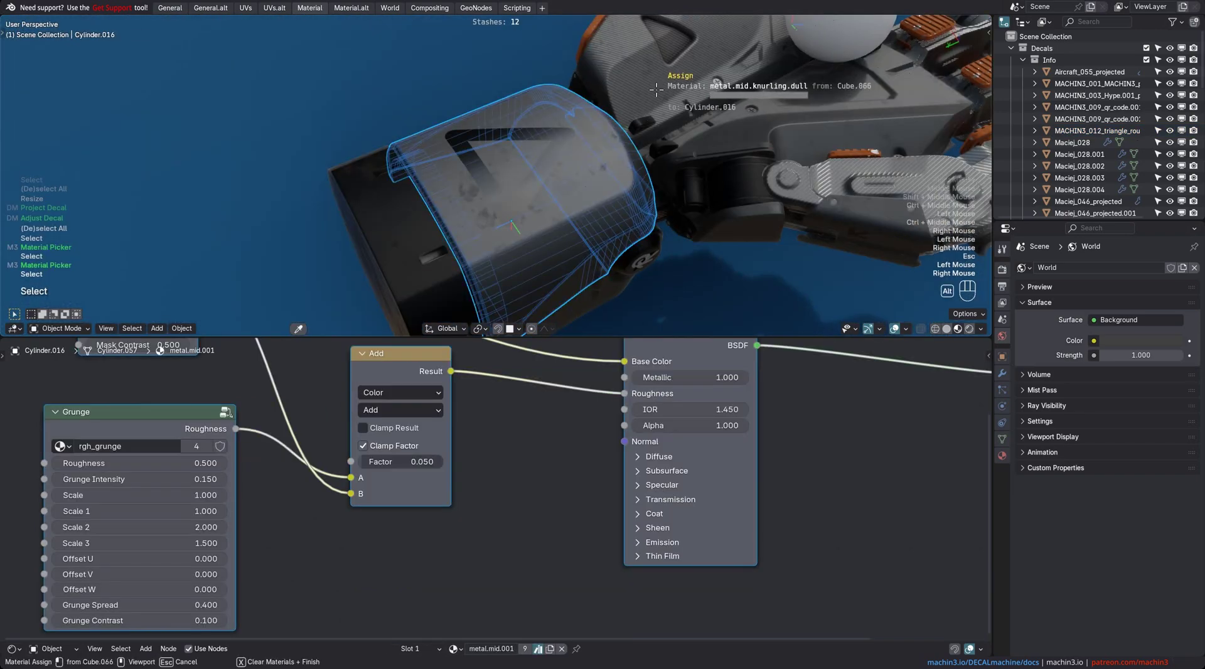
Step: Assign the metal.mid.knurling.dull material from Cube.066 to the rounded cover Cylinder.016 using the Material Picker
alt+click(656, 89)
ctrl+middle_drag(593, 156, 532, 182)
mouse_move(532, 182)
middle_down()
mouse_move(538, 194)
mouse_move(555, 178)
middle_up()
ctrl+middle_drag(555, 179, 566, 121)
Step: Copy the straight normal node from the cover's metal.mid.knurling.dull material
click(543, 162)
click(544, 251)
middle_drag(396, 548, 387, 435)
Step: Paste the straight node into the rounded triangle decal's material and link it to the Info Decal Group's Normal input
click(530, 197)
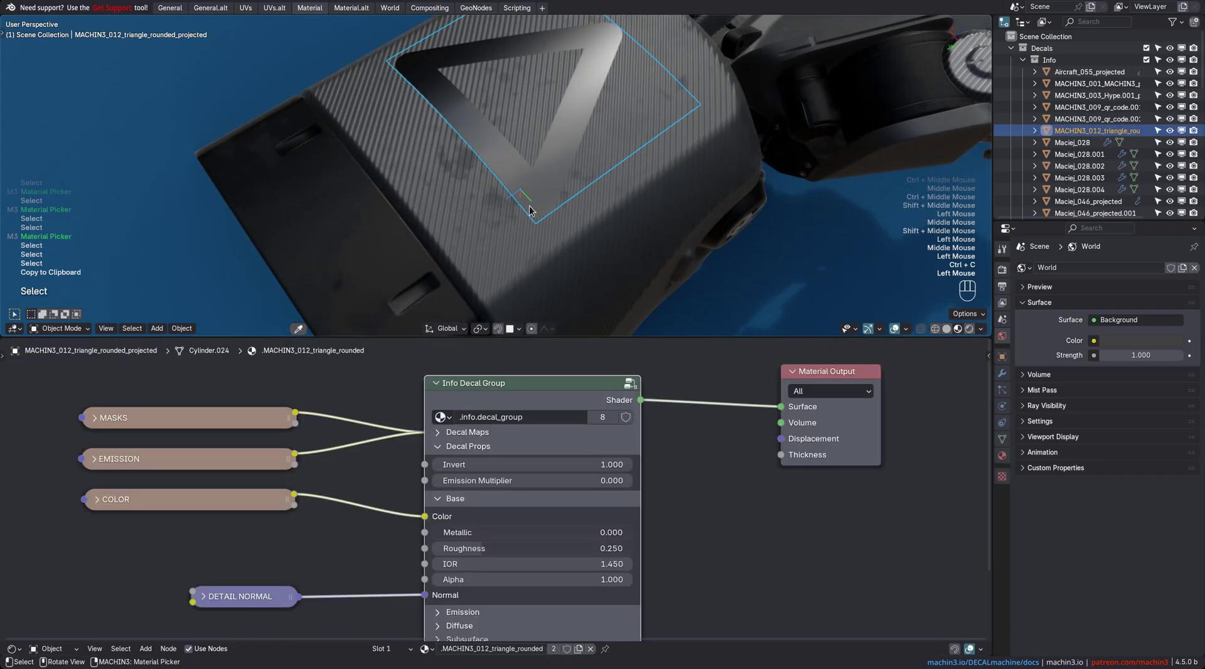
middle_drag(349, 519, 452, 342)
key(ctrl+v)
middle_drag(432, 473, 460, 461)
drag(596, 392, 585, 386)
Step: Reduce the Strength of the straight node in the rounded triangle decal's material and deselect the decal
shift+middle_drag(575, 197, 521, 225)
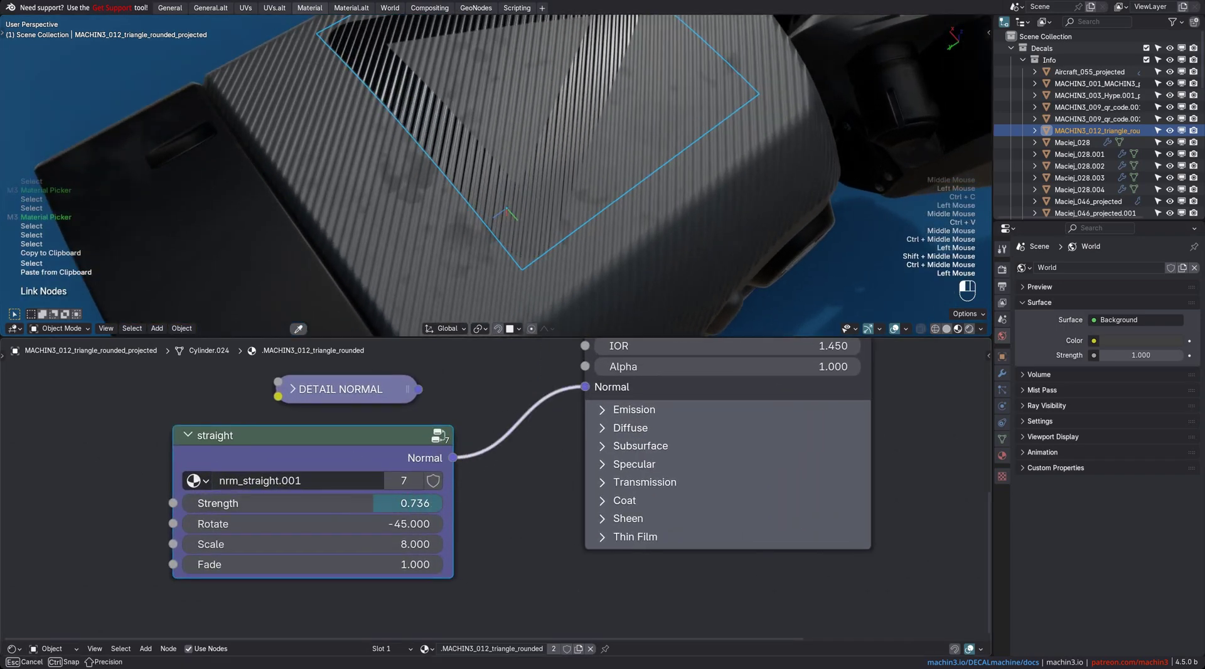
drag(282, 503, 182, 503)
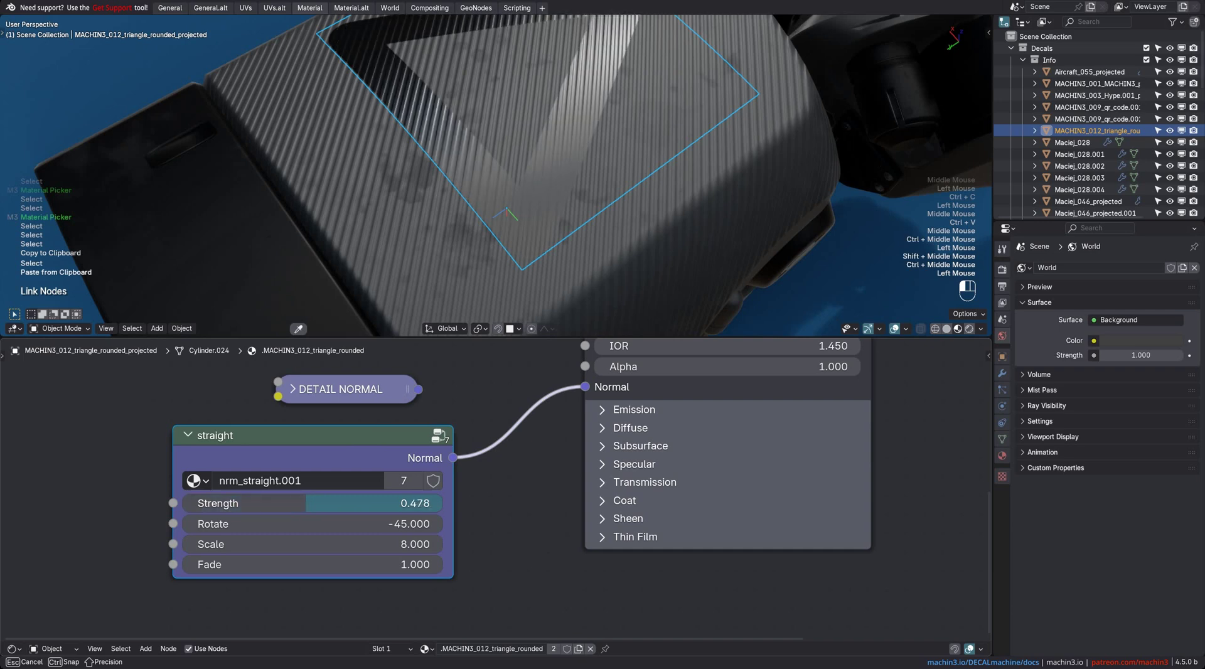
key(a)
ctrl+middle_drag(527, 251, 503, 190)
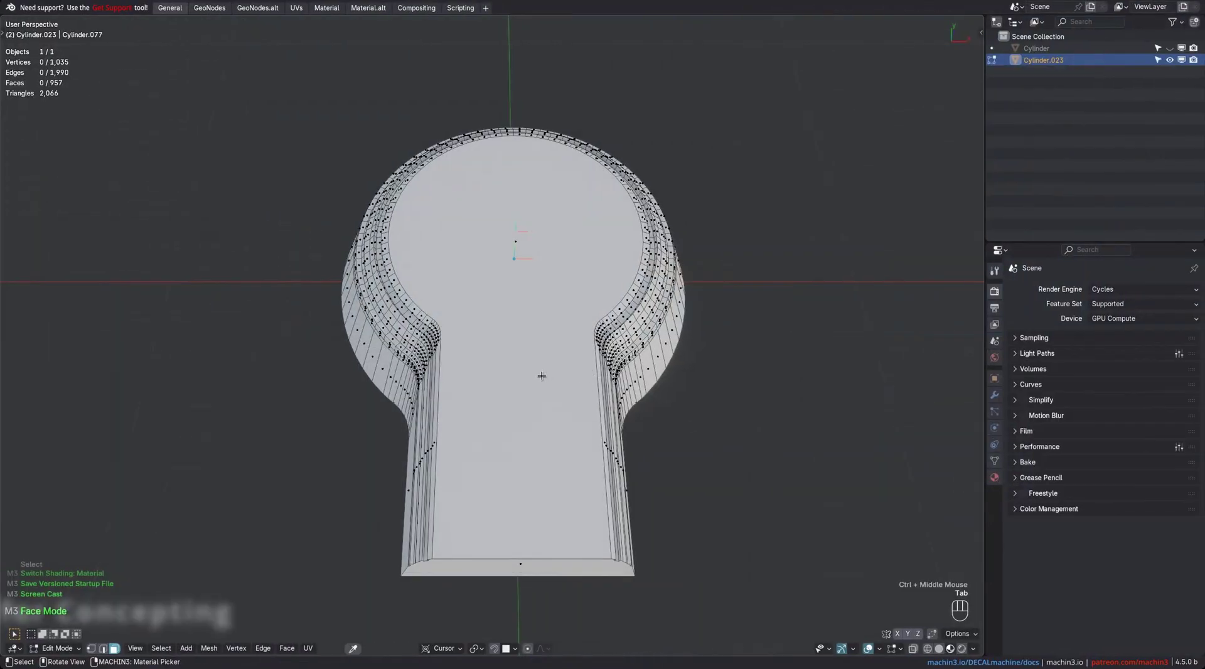
Step: Inset the keyhole-shaped top face and extend the two inner side edges to the lower end with Smart Vert
click(541, 375)
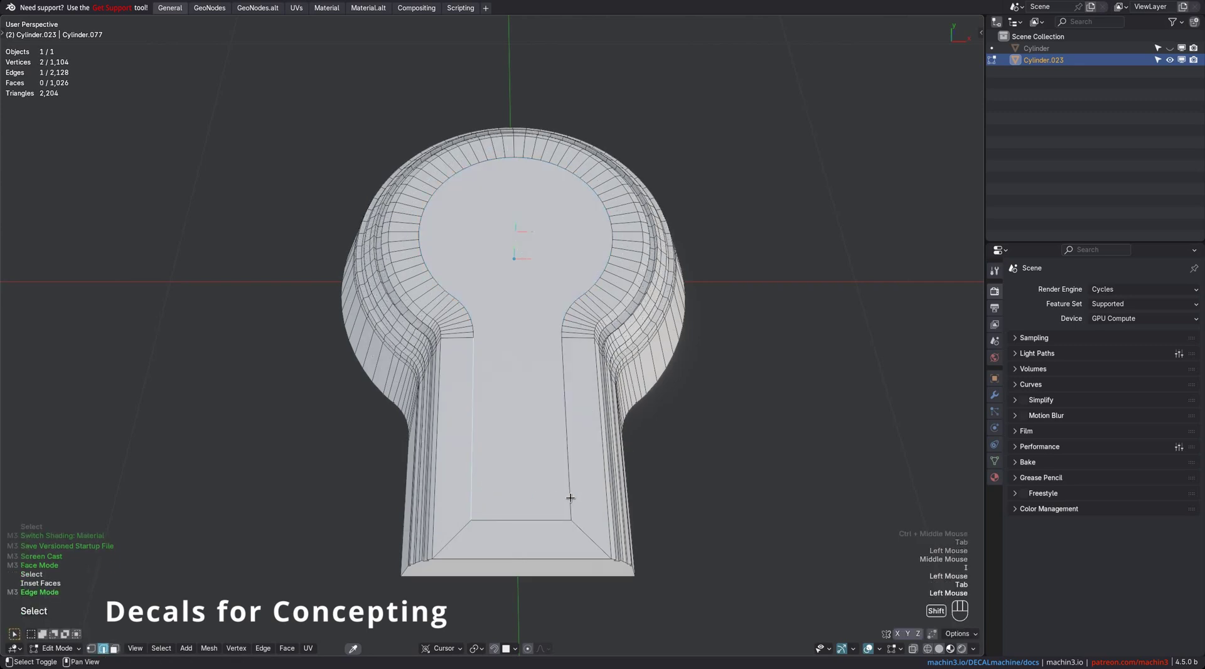
shift+click(570, 497)
key(shift+alt+1)
ctrl+alt+click(549, 555)
Step: Run Clean Up on the keyhole mesh and clear the remaining selection
key(a)
key(3)
shift+scroll(540, 435, down, 1)
Step: Select the inner keyhole edge loop and create a panel decal from it with EPanel, removing the edges immediately
shift+middle_drag(540, 435, 543, 445)
mouse_move(542, 445)
middle_down()
mouse_move(546, 470)
mouse_move(544, 436)
middle_up()
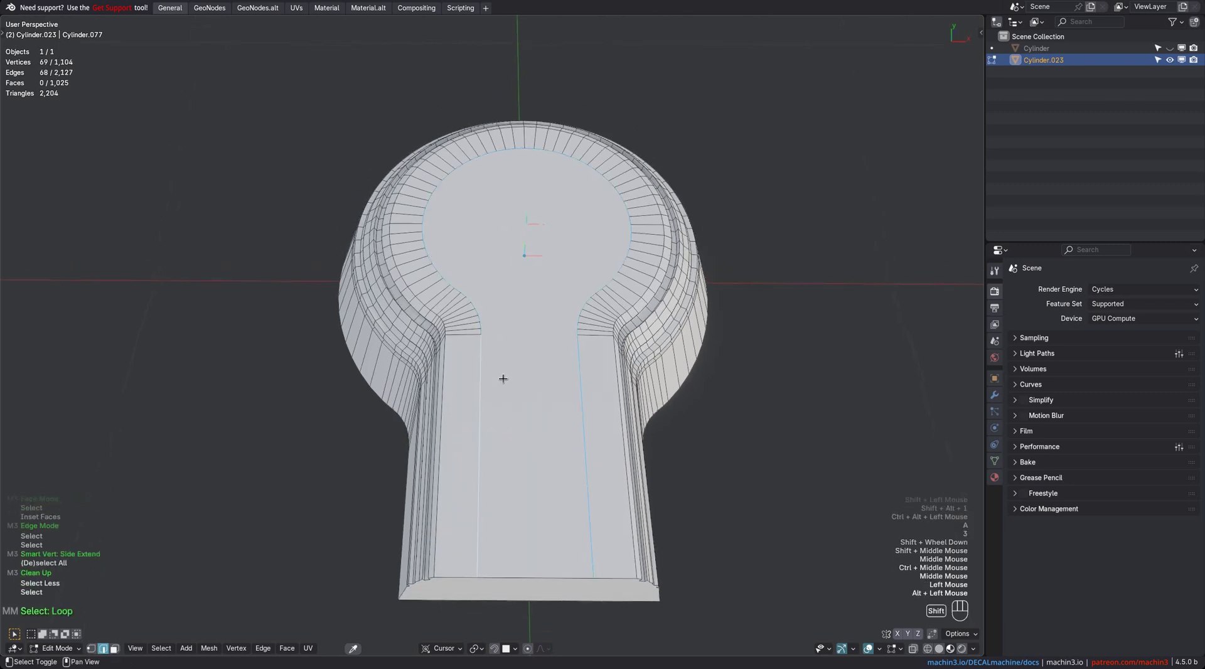
shift+middle_drag(503, 379, 547, 397)
key(d)
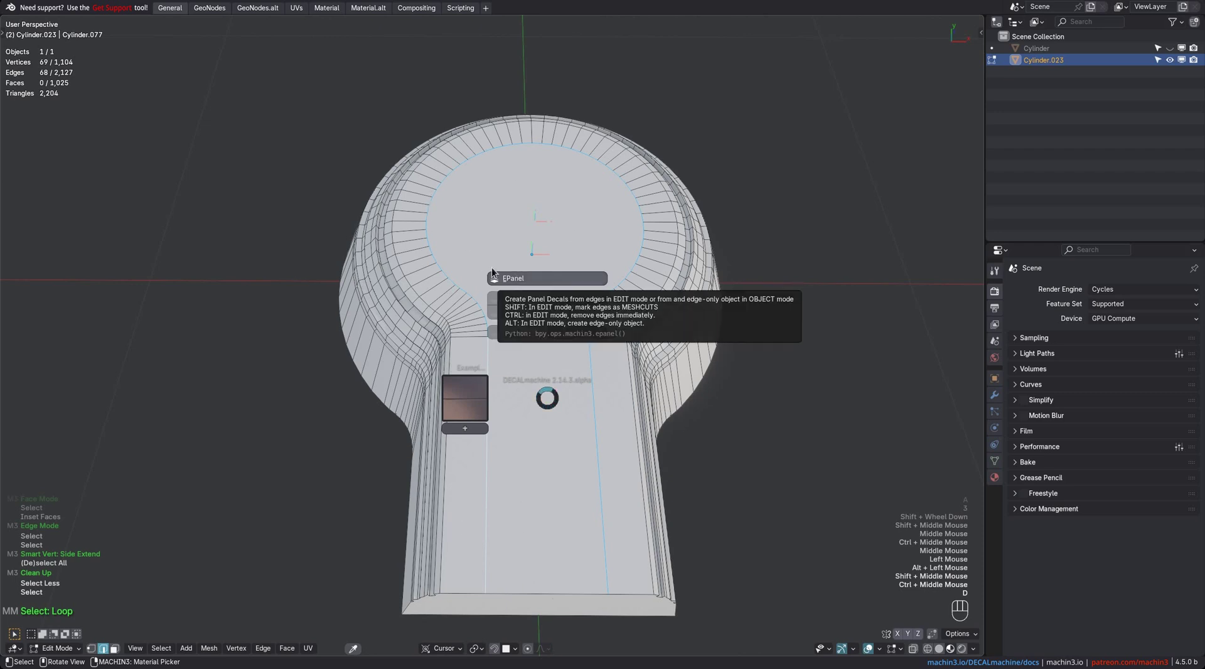
ctrl+click(528, 277)
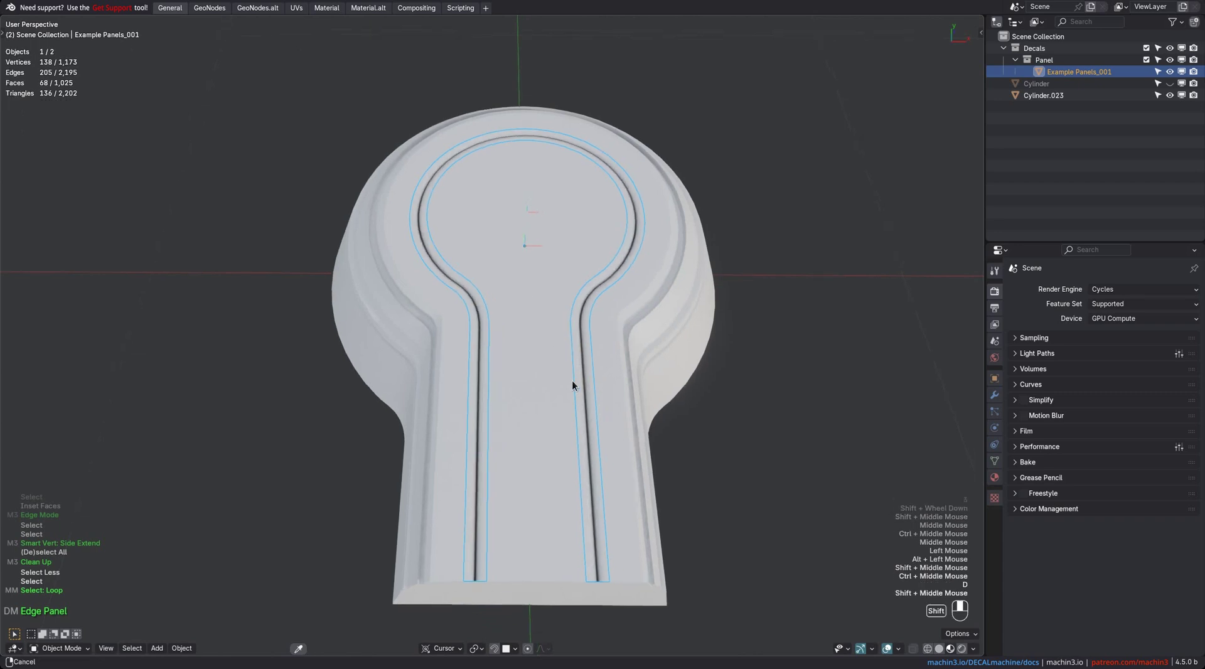
shift+middle_drag(572, 380, 568, 378)
middle_drag(568, 377, 578, 414)
Step: Switch the keyhole panel decal to Example Panels_003 with Adjust Decal
key(d)
key(a)
ctrl+scroll(579, 414, down, 2)
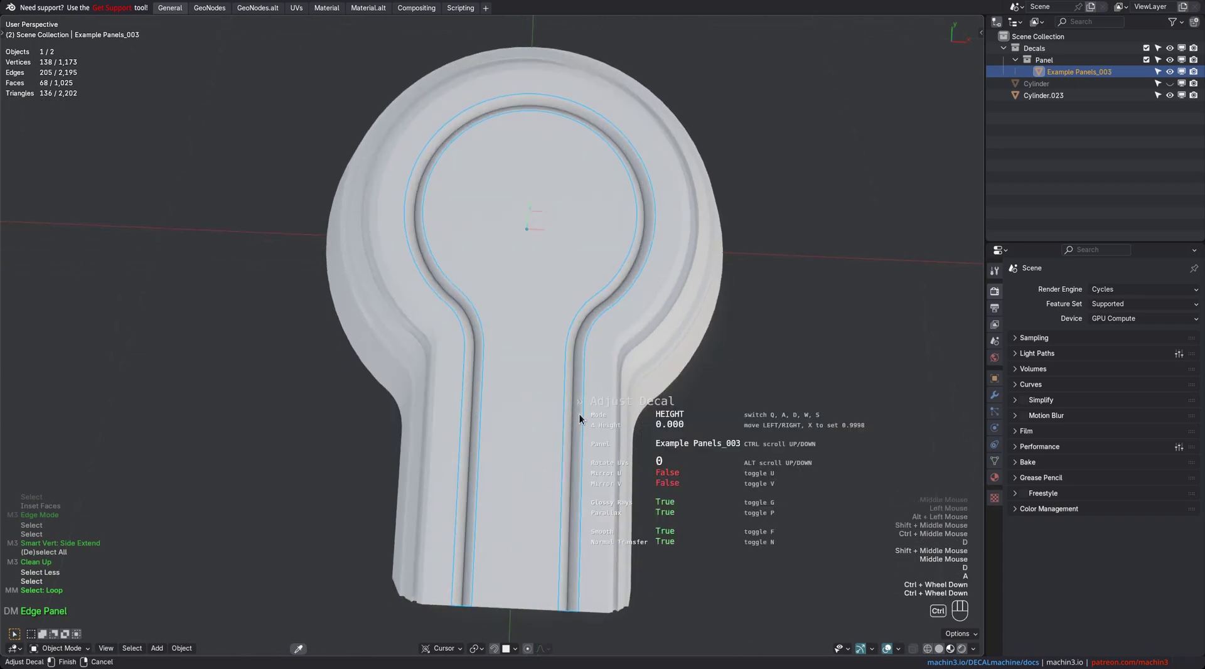
click(578, 413)
key(a)
Step: Widen the keyhole panel decal by a factor of about 1.93
middle_drag(579, 413, 581, 404)
click(582, 404)
key(d)
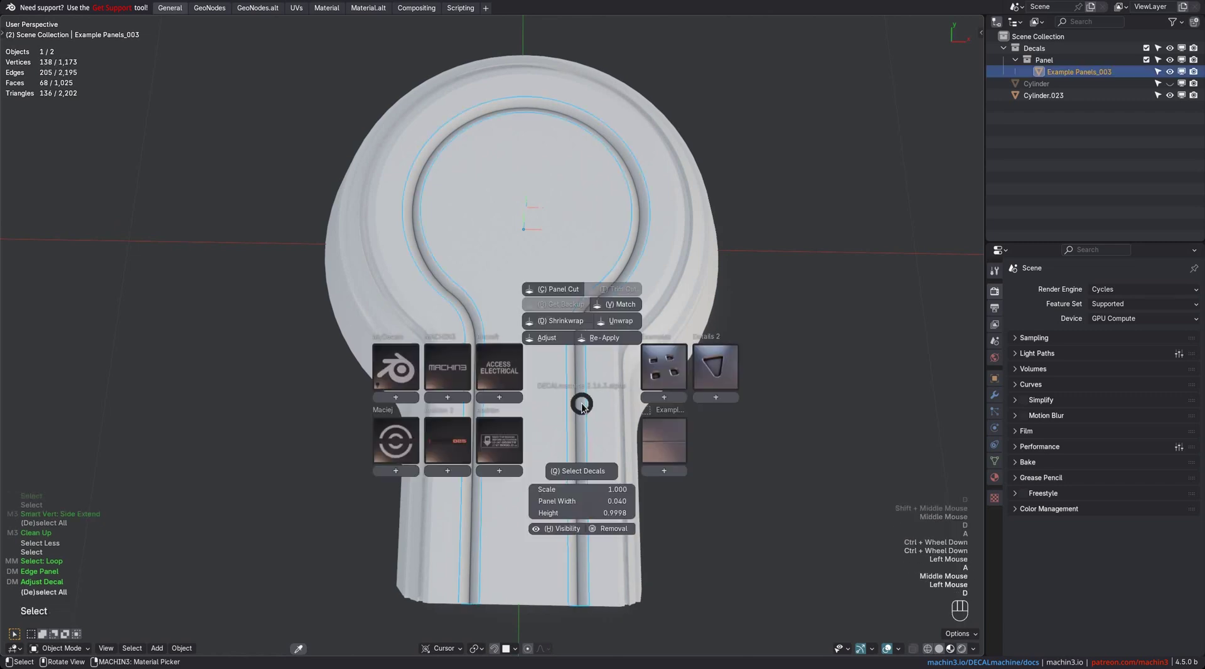
key(a)
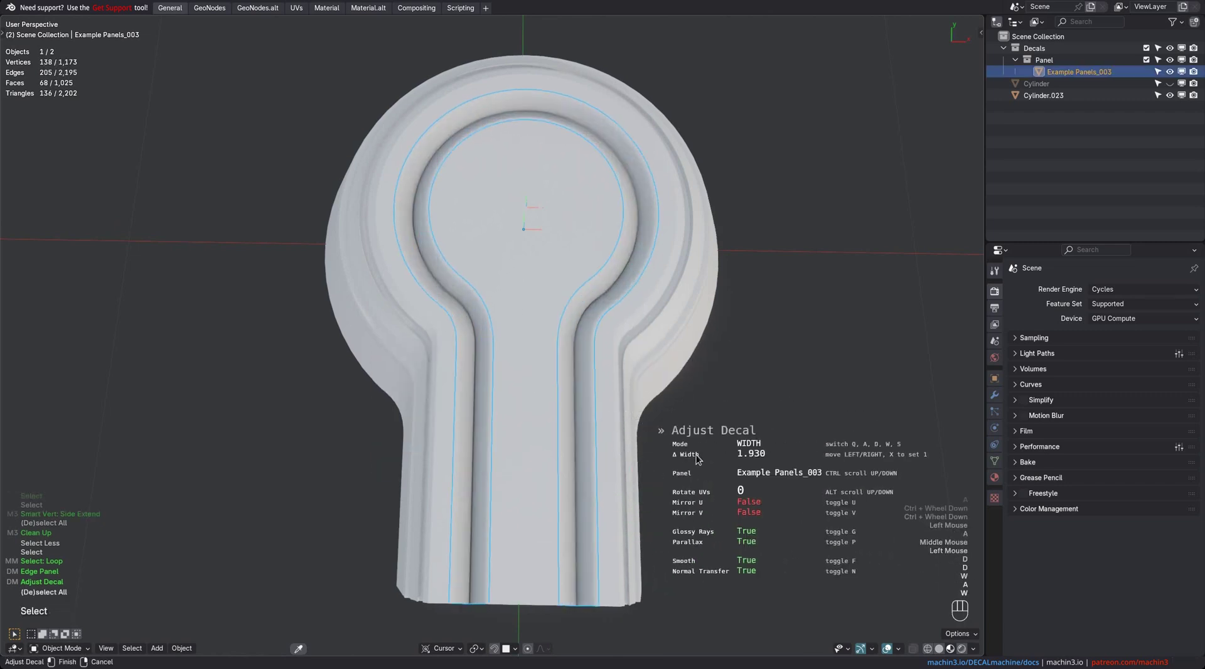
click(698, 456)
key(a)
Step: Readjust the keyhole panel decal's width with Adjust Decal and deselect it
scroll(579, 398, down, 1)
middle_drag(574, 414, 585, 447)
click(578, 398)
key(d)
key(a)
key(w)
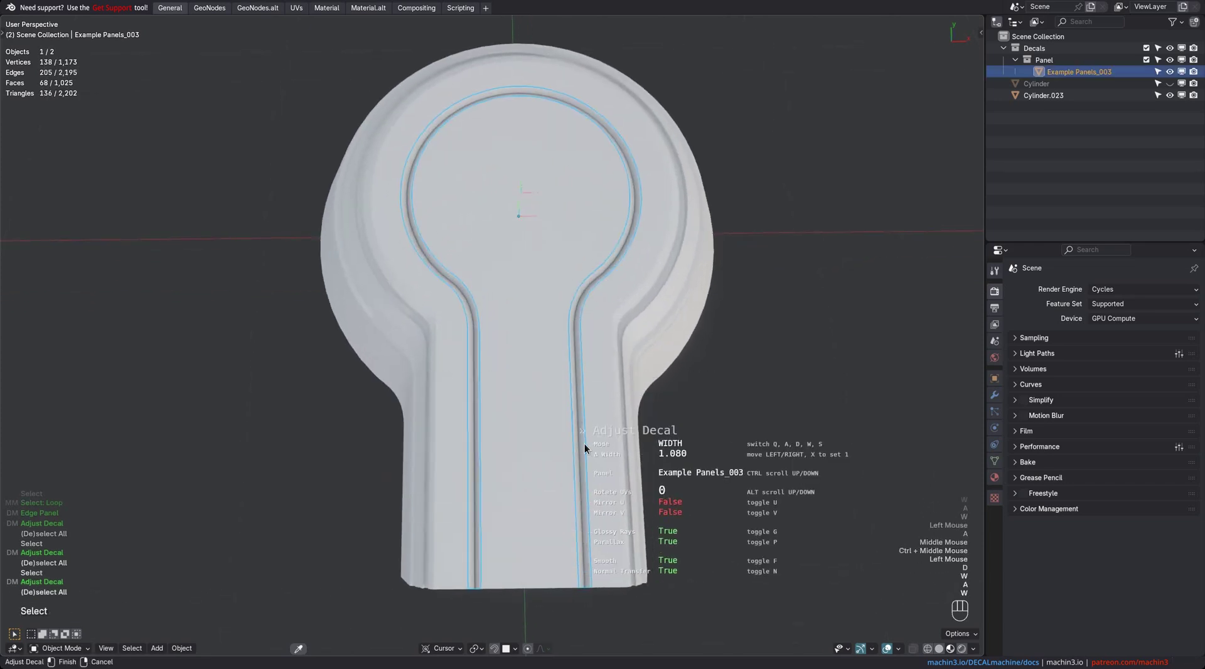
mouse_move(657, 464)
key(a)
Step: Unhide the Cylinder and slice the body Cylinder.023 with it to create a circular panel decal
shift+middle_drag(592, 405, 588, 460)
middle_drag(588, 460, 601, 374)
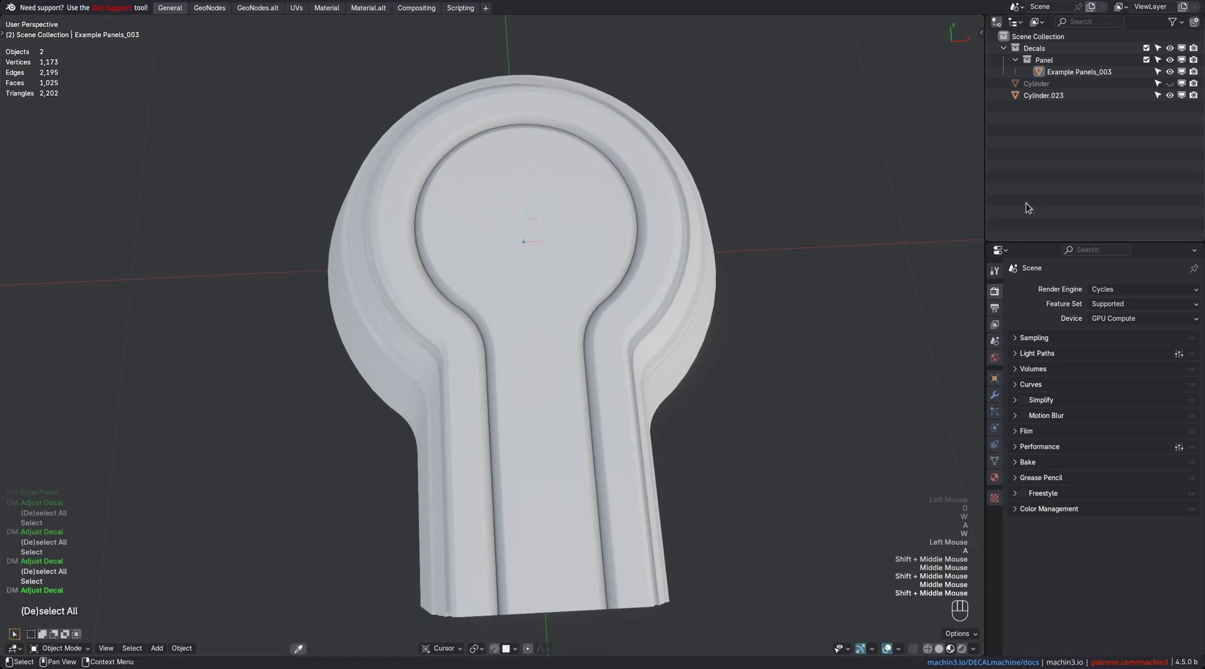
click(1169, 84)
middle_drag(564, 263, 540, 299)
click(520, 254)
scroll(524, 249, up, 1)
shift+click(585, 396)
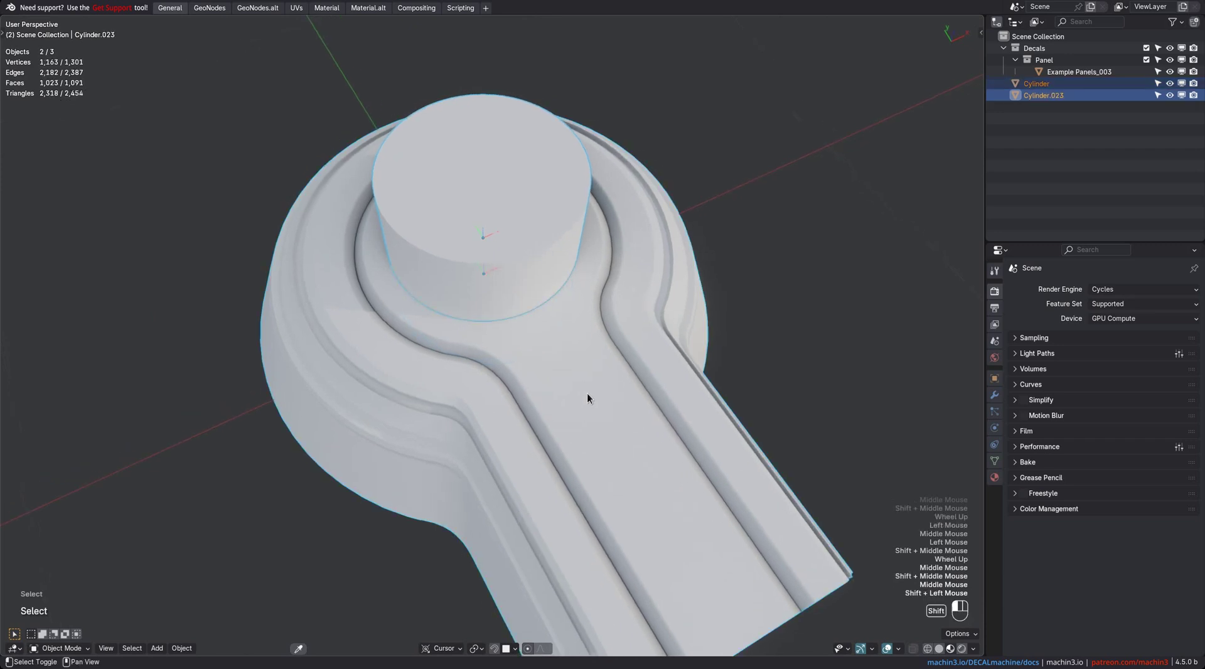
shift+middle_drag(586, 393, 585, 363)
key(d)
click(623, 284)
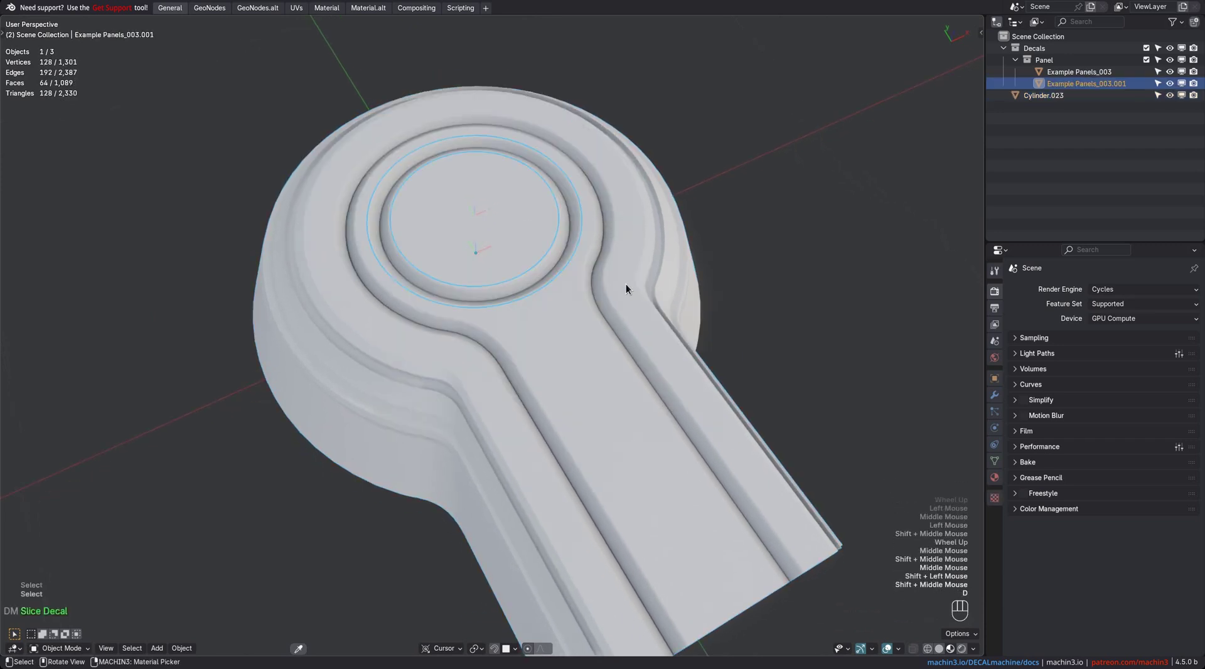
Step: Adjust the width of the circular panel decal
middle_drag(627, 284, 620, 373)
key(d)
key(w)
key(a)
click(611, 367)
Step: Switch the circular panel decal to Example Panels_014
key(d)
key(a)
ctrl+scroll(619, 367, up, 4)
ctrl+scroll(620, 367, down, 1)
ctrl+click(619, 367)
key(a)
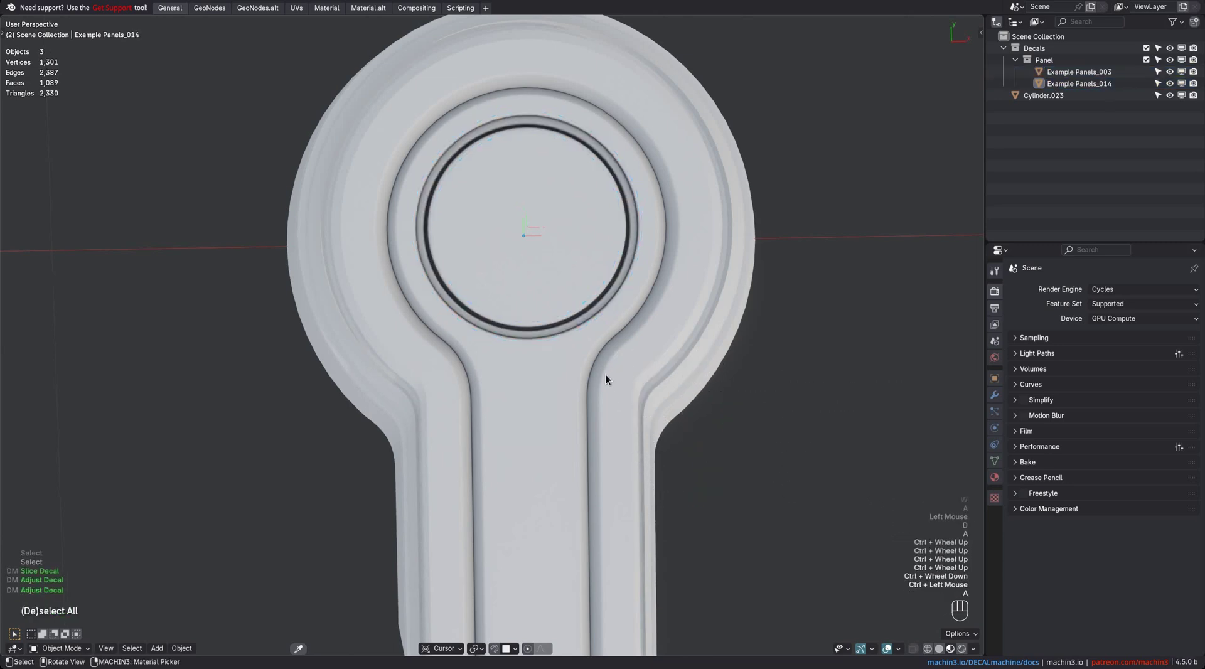
Step: Switch the circular panel decal to Example Panels_004 with Adjust Decal
middle_drag(605, 374, 614, 321)
click(598, 299)
key(d)
key(a)
ctrl+scroll(598, 300, up, 3)
ctrl+scroll(599, 299, down, 1)
ctrl+scroll(598, 303, up, 8)
ctrl+click(598, 302)
Step: Isolate the body Cylinder.023 and examine its mesh in face edit mode, then return to the full scene
middle_drag(598, 302, 555, 393)
click(556, 393)
key(ctrl+f)
key(Tab)
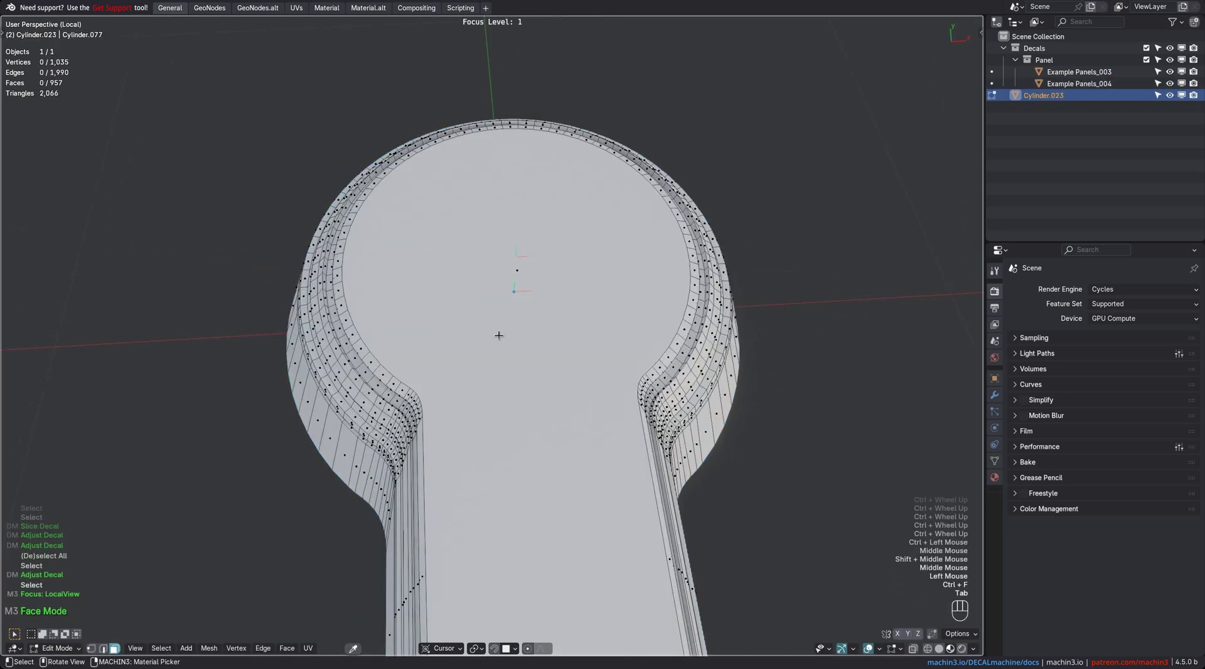
key(Tab)
key(ctrl+f)
middle_drag(523, 337, 587, 359)
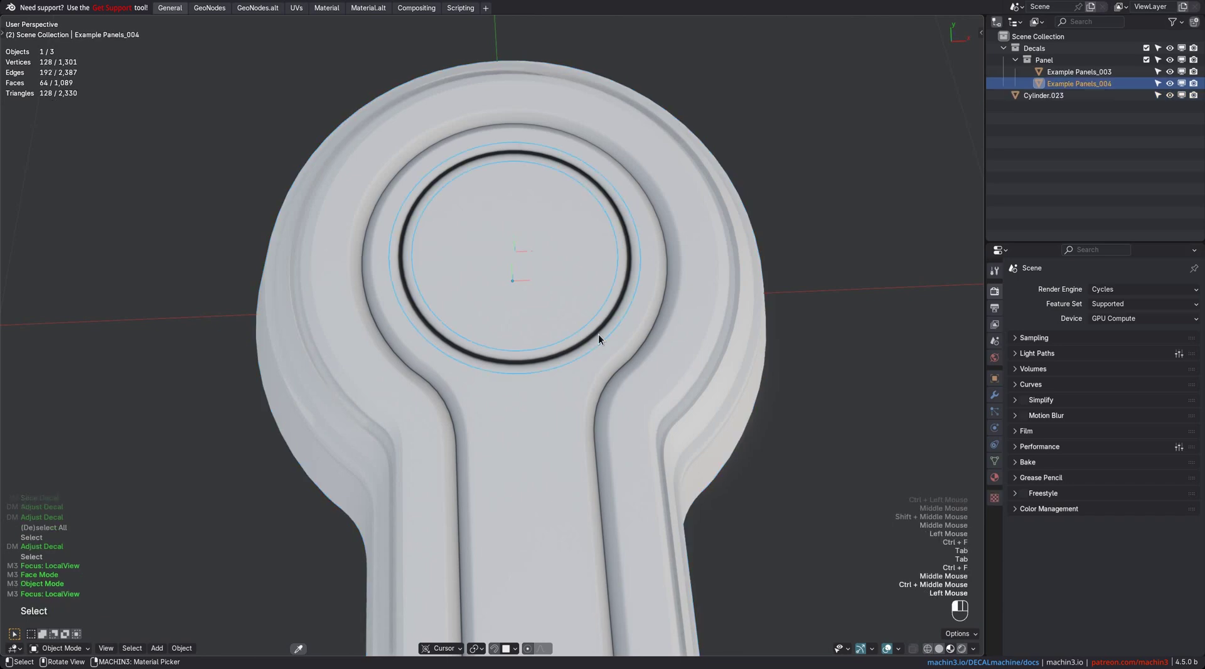
Step: Panel-cut the body along the circular Example Panels_004 decal using the MESHCUT method
key(d)
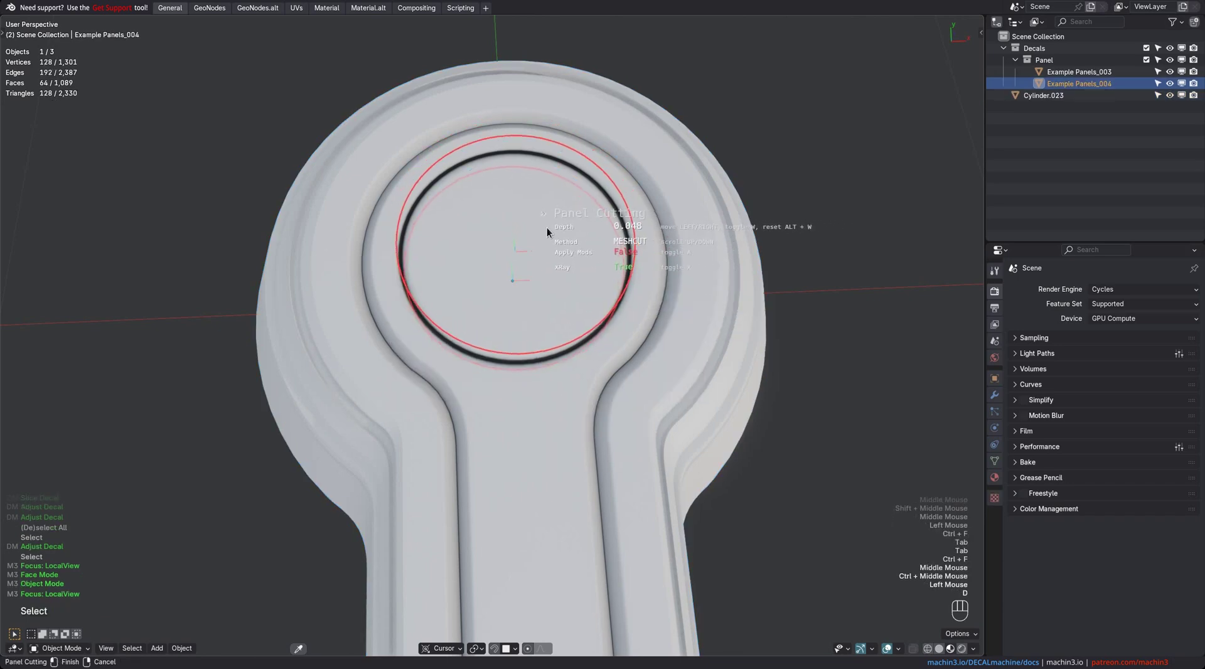
click(549, 229)
shift+middle_drag(548, 274, 536, 222)
middle_drag(515, 310, 530, 286)
Step: Select the circular face inside the panel cut in edit mode and assign it the base.orange material
key(Tab)
click(561, 192)
shift+middle_drag(537, 237, 541, 276)
key(t)
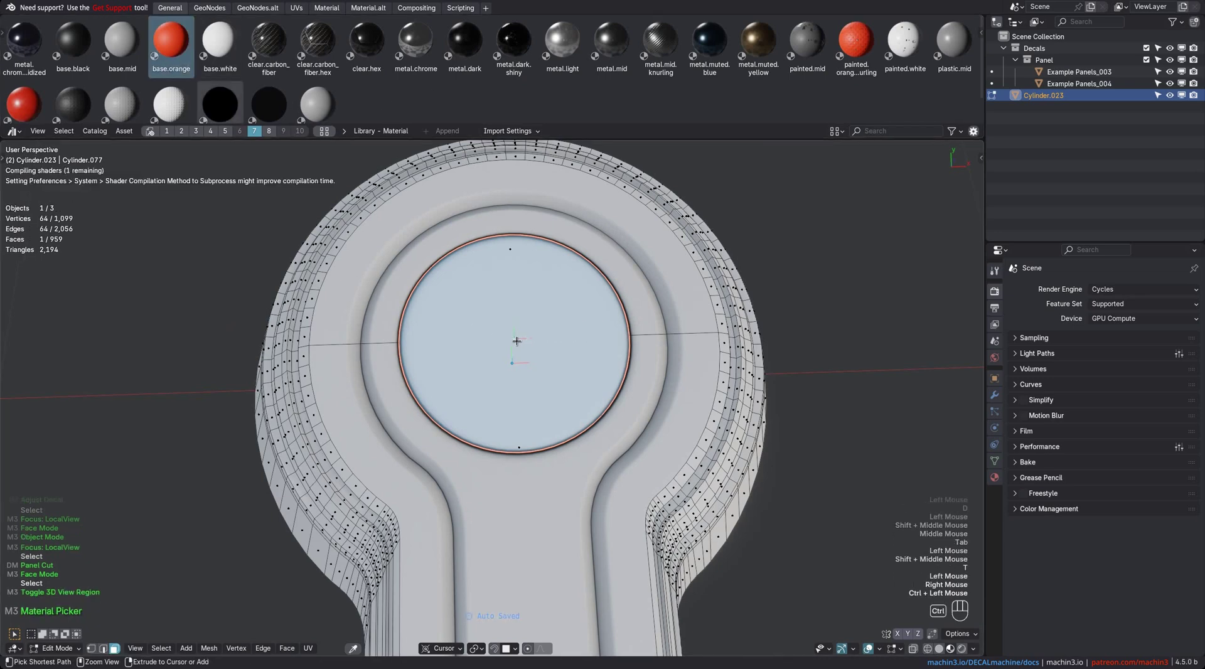
Step: Return to object mode and re-apply the circular Example Panels_004 decal around the orange disc
shift+middle_drag(517, 341, 567, 309)
key(t)
key(Tab)
middle_drag(567, 309, 537, 331)
click(552, 303)
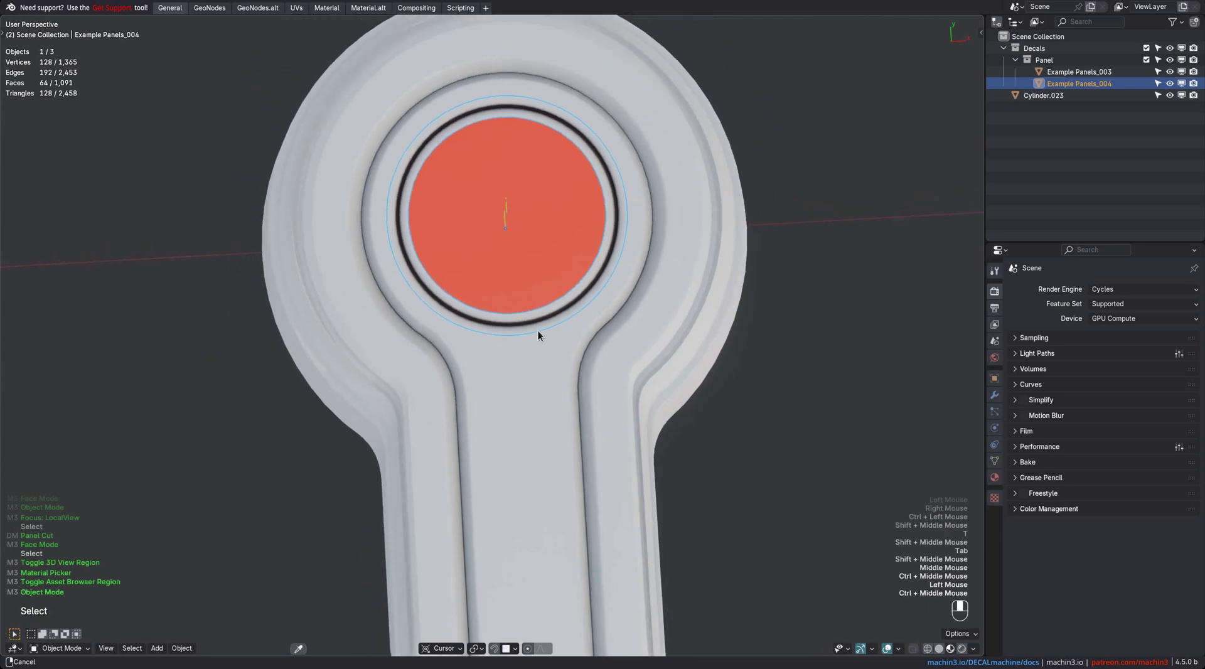
key(d)
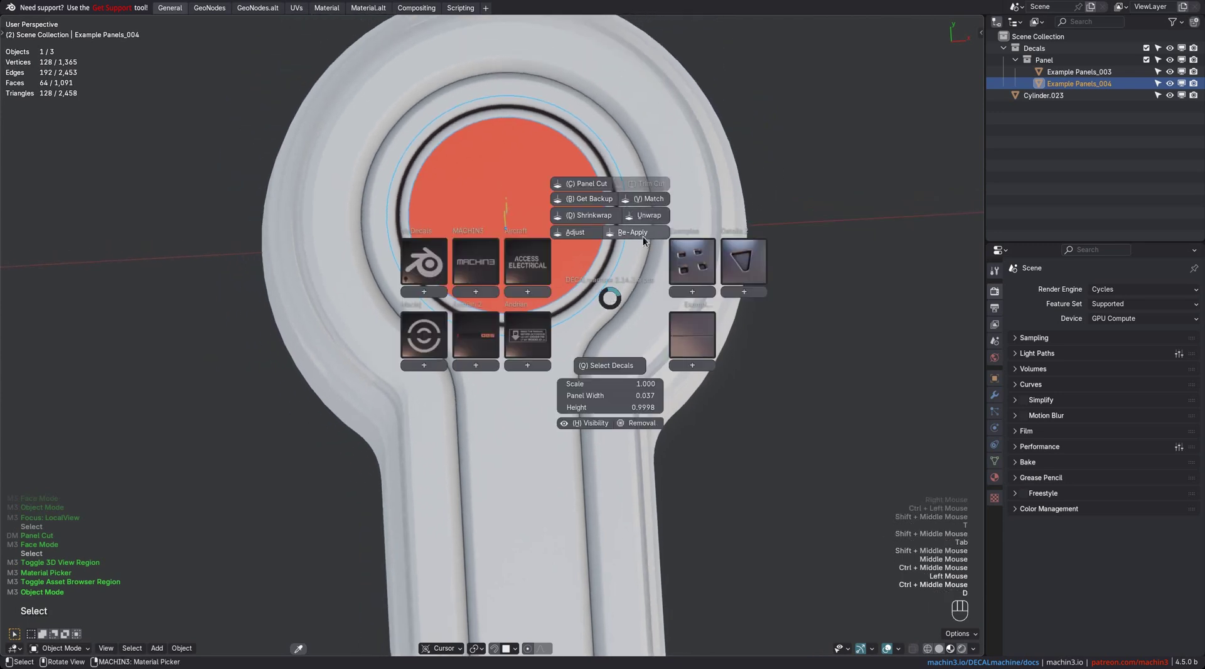
click(630, 232)
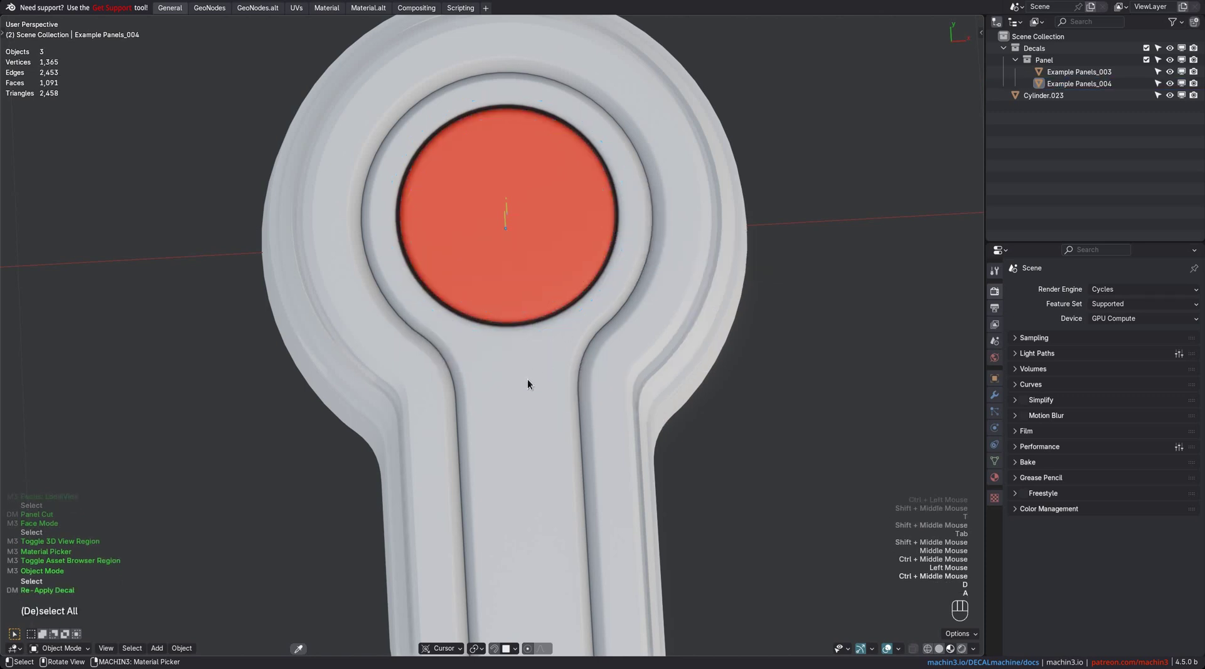
Step: Assign the base.mid material to all faces of the body except the orange disc, then return to object mode
middle_drag(527, 378, 537, 292)
key(t)
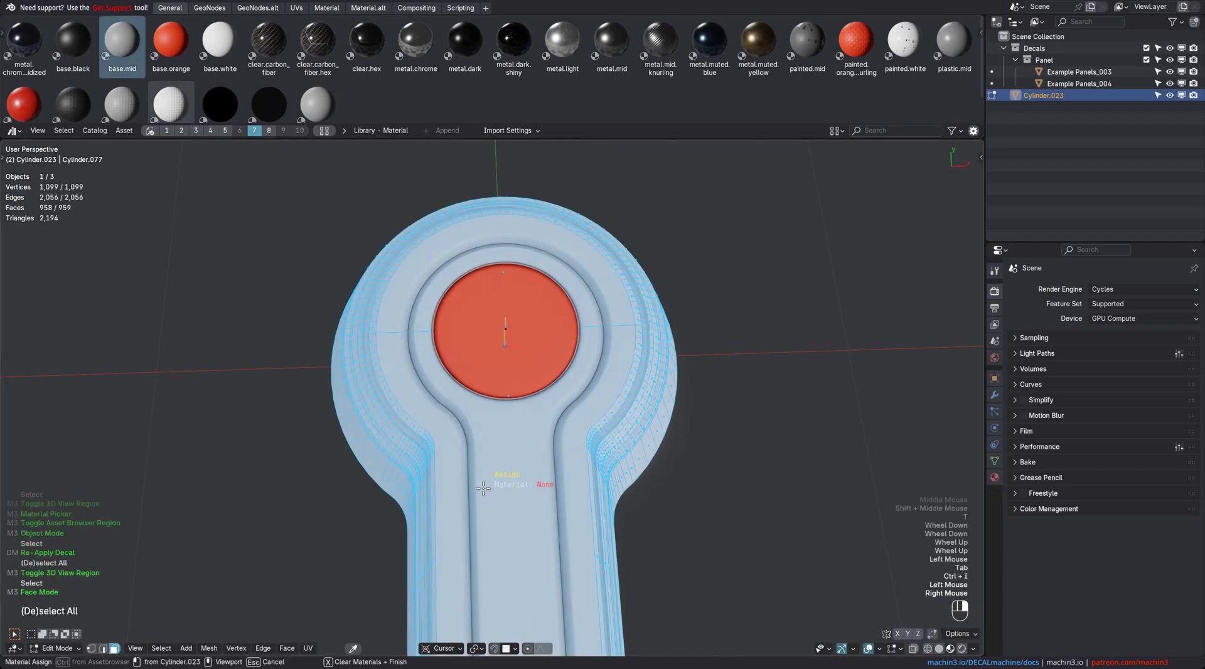
ctrl+click(483, 488)
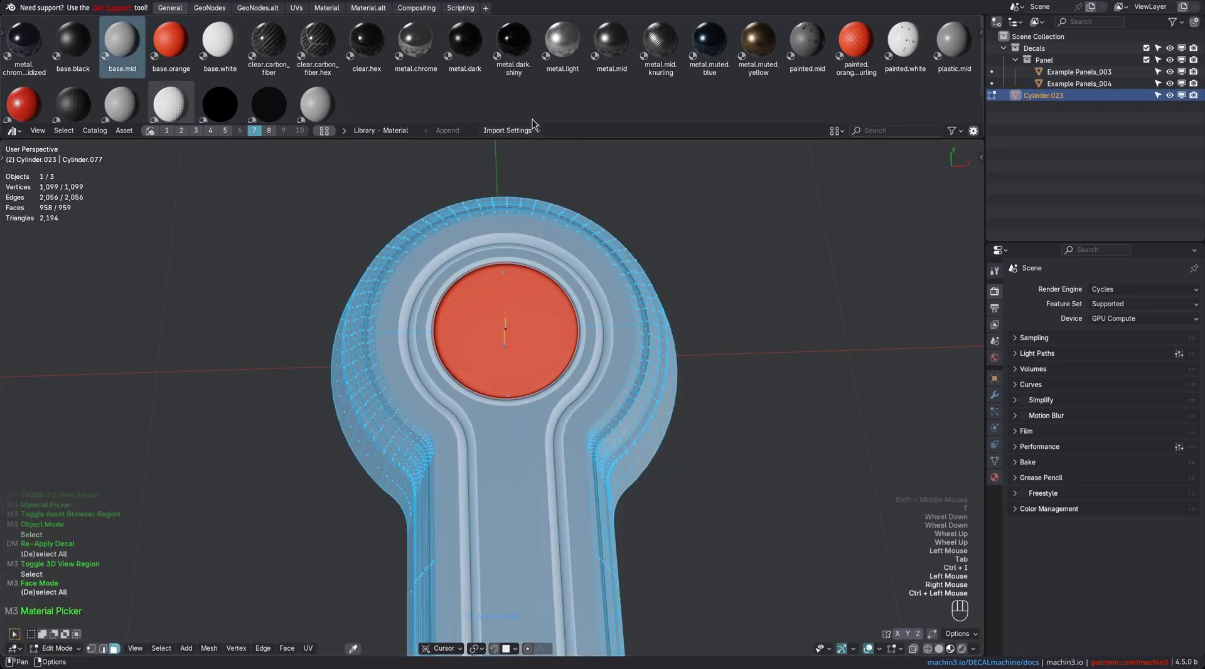
key(t)
key(Tab)
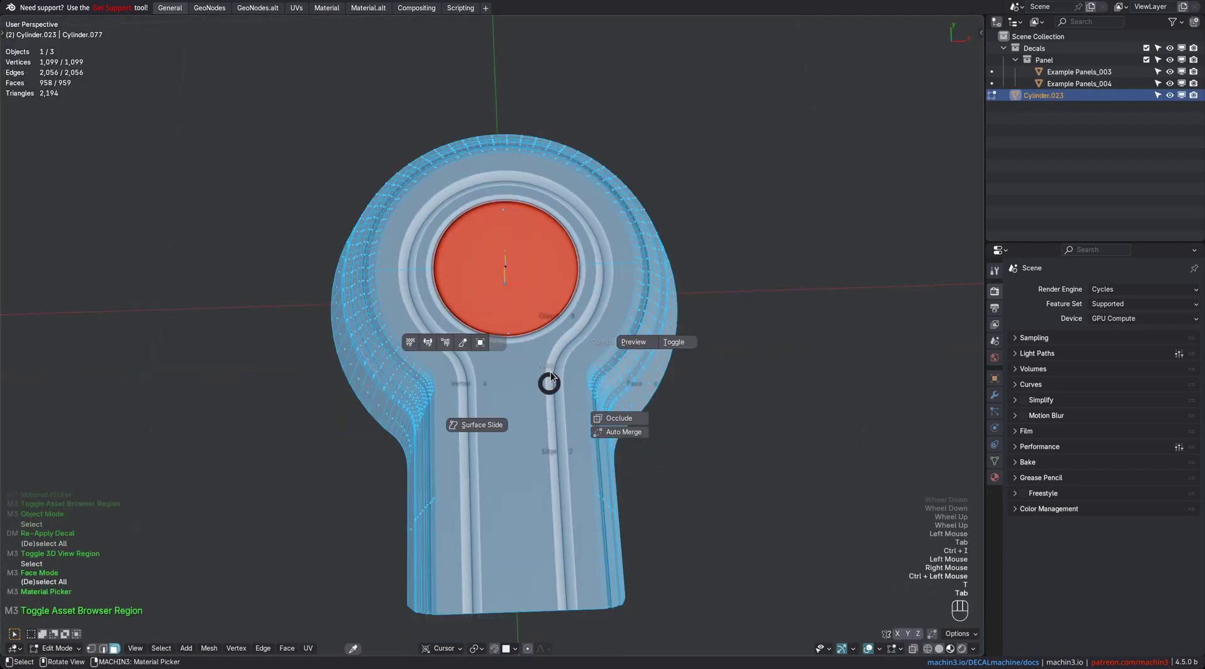
Step: Re-apply both the keyhole-shaped and circular panel decals together to match the new body material
click(549, 327)
shift+click(556, 364)
key(d)
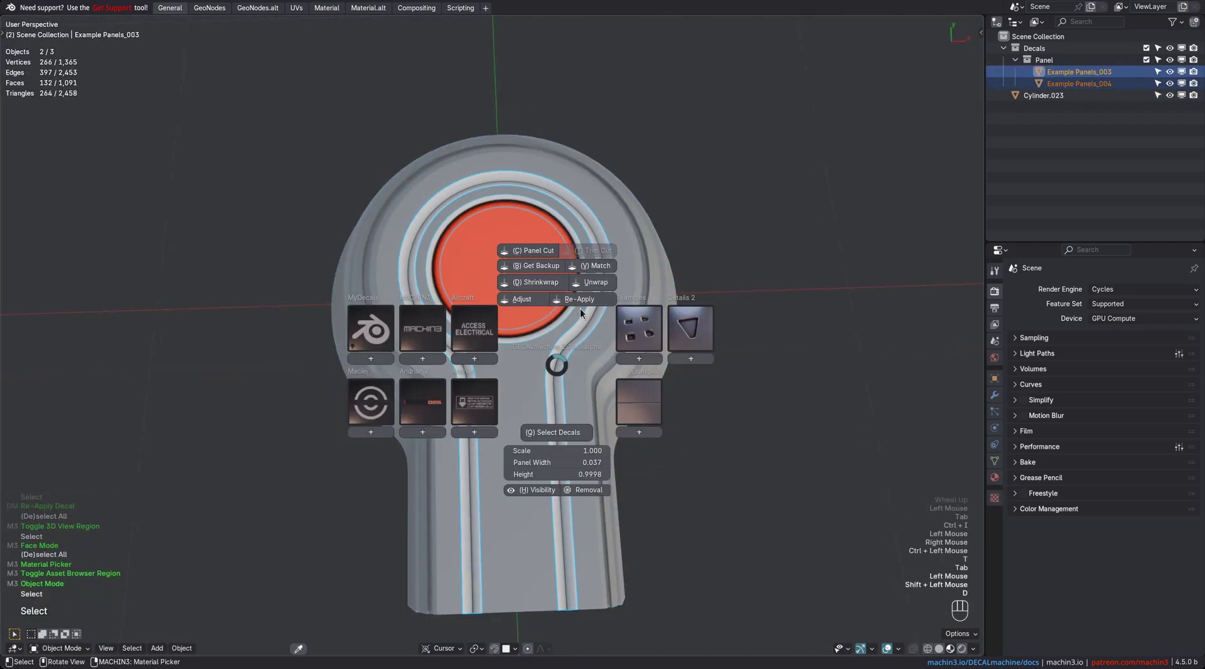
click(577, 300)
ctrl+middle_drag(541, 376, 531, 433)
key(a)
Step: Switch the keyhole-shaped panel decal to Example Panels_012 with Adjust Decal
middle_drag(531, 418, 531, 402)
shift+middle_drag(531, 396, 566, 378)
key(d)
key(a)
ctrl+scroll(631, 411, up, 5)
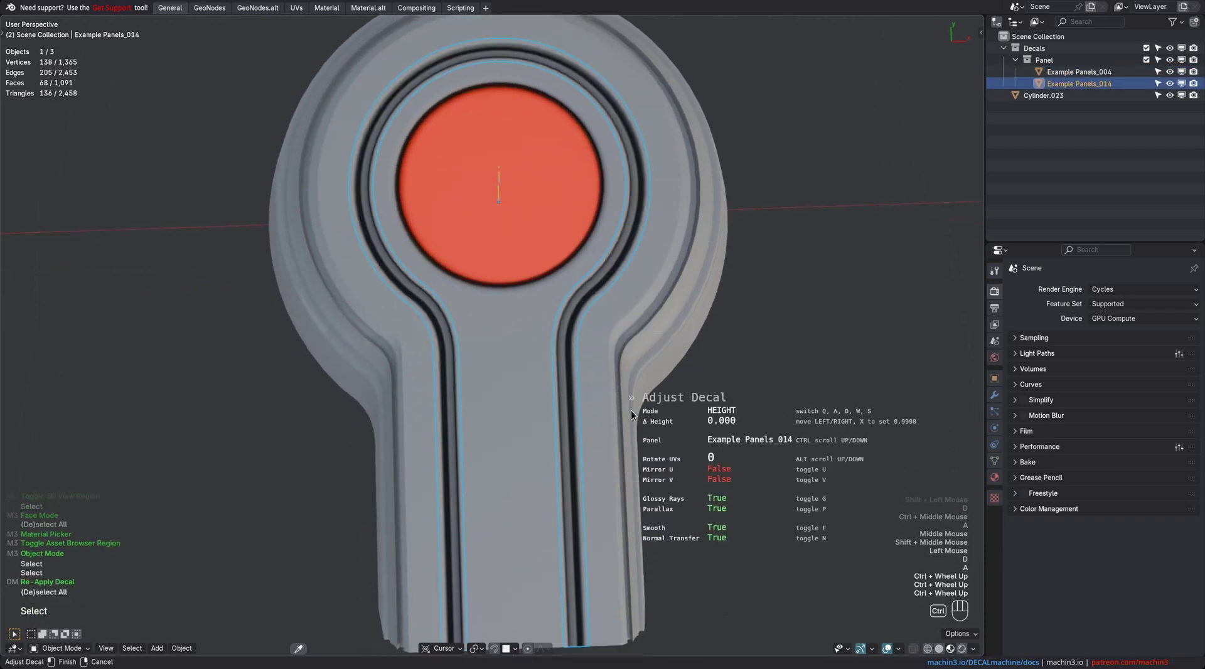
click(630, 410)
Step: Widen the keyhole-shaped panel decal by a factor of about 1.06 with Adjust Decal
key(d)
key(w)
key(a)
key(w)
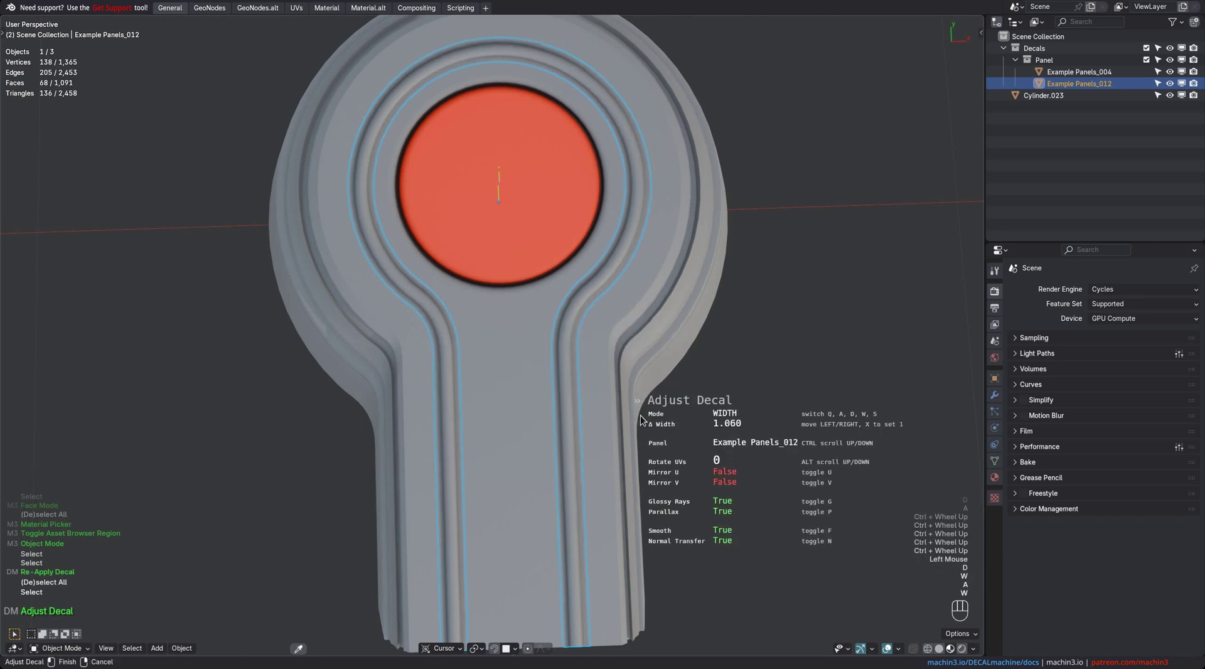
click(640, 415)
key(a)
Step: Lower the AO strength of the circular Example Panels_004 decal with Adjust Decal
shift+middle_drag(640, 416, 578, 278)
scroll(627, 371, down, 1)
click(577, 279)
key(d)
key(a)
key(a)
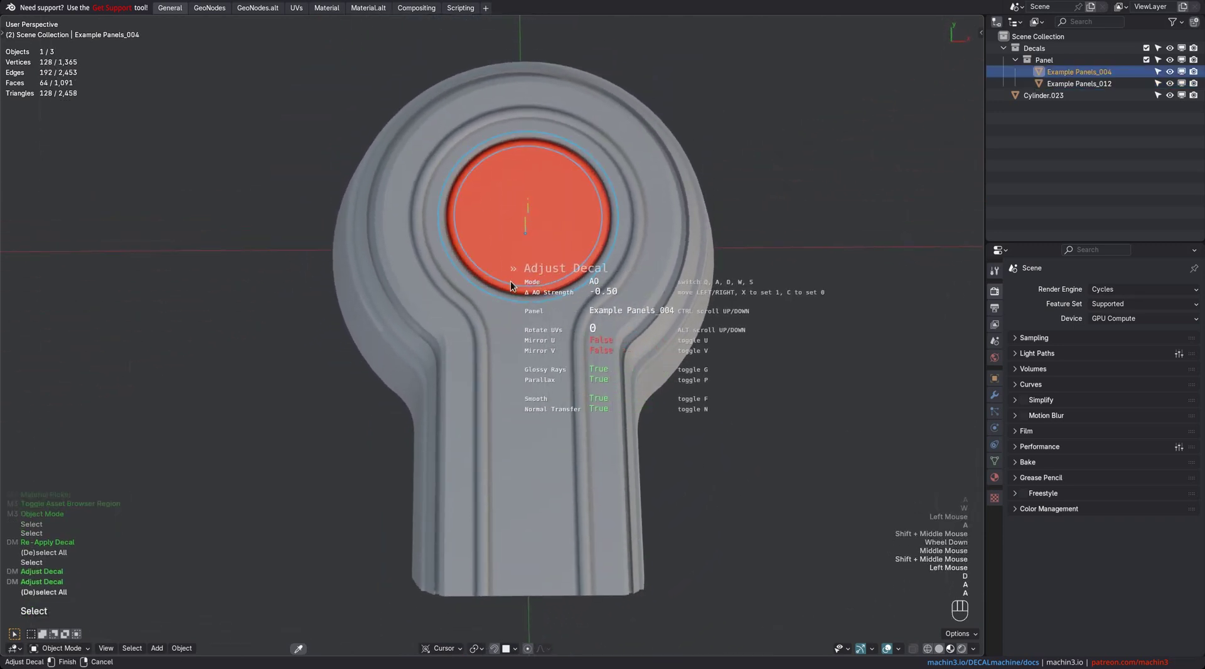
click(494, 291)
key(a)
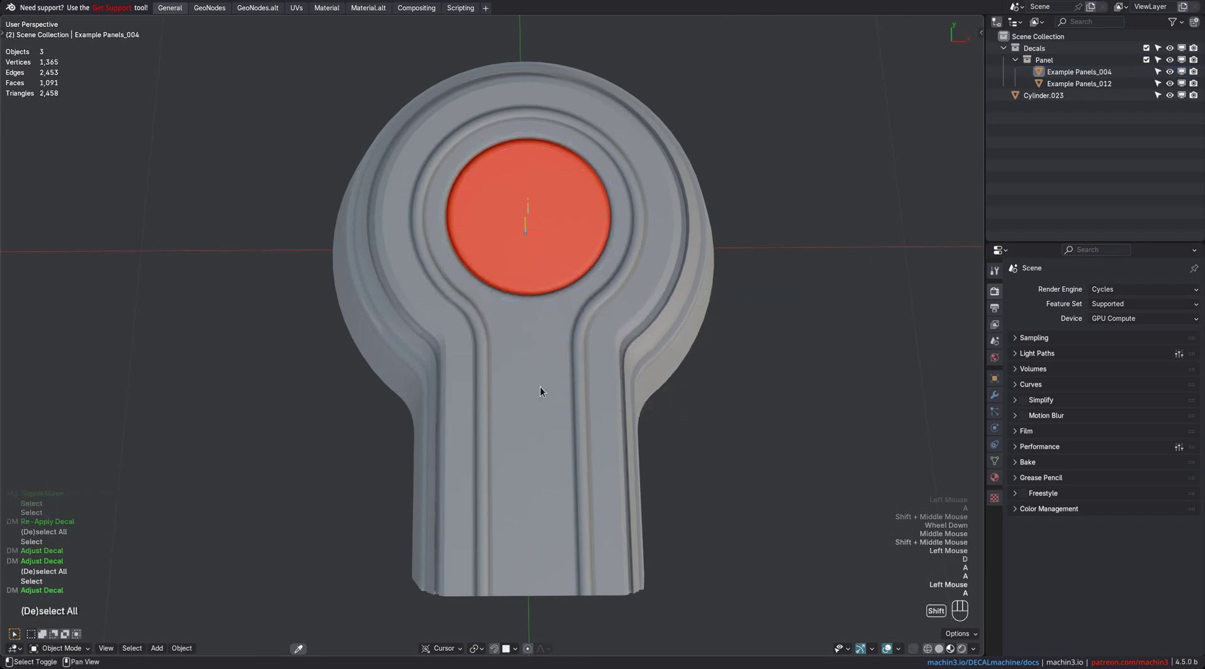
Step: Insert the cross-shaped Examples_007 decal on the centre of the orange disc and scale it to fit
shift+middle_drag(540, 389, 547, 377)
key(d)
middle_drag(548, 377, 624, 331)
click(626, 193)
click(898, 239)
key(s)
click(611, 384)
key(a)
Step: Select the edge loops running around the body's side in edit mode and dissolve them
click(583, 370)
key(Tab)
scroll(541, 502, up, 2)
middle_drag(540, 452, 565, 332)
key(a)
alt+click(565, 334)
alt+click(565, 342)
alt+click(551, 308)
alt+click(548, 277)
alt+click(546, 313)
alt+click(554, 282)
key(ctrl+x)
key(F9)
drag(675, 409, 709, 409)
ctrl+middle_drag(533, 308, 505, 377)
Step: Select the face loop of the body's side wall and unwrap it to an Example Sheet trim with the STRETCH fit
key(Tab)
middle_drag(506, 384, 532, 384)
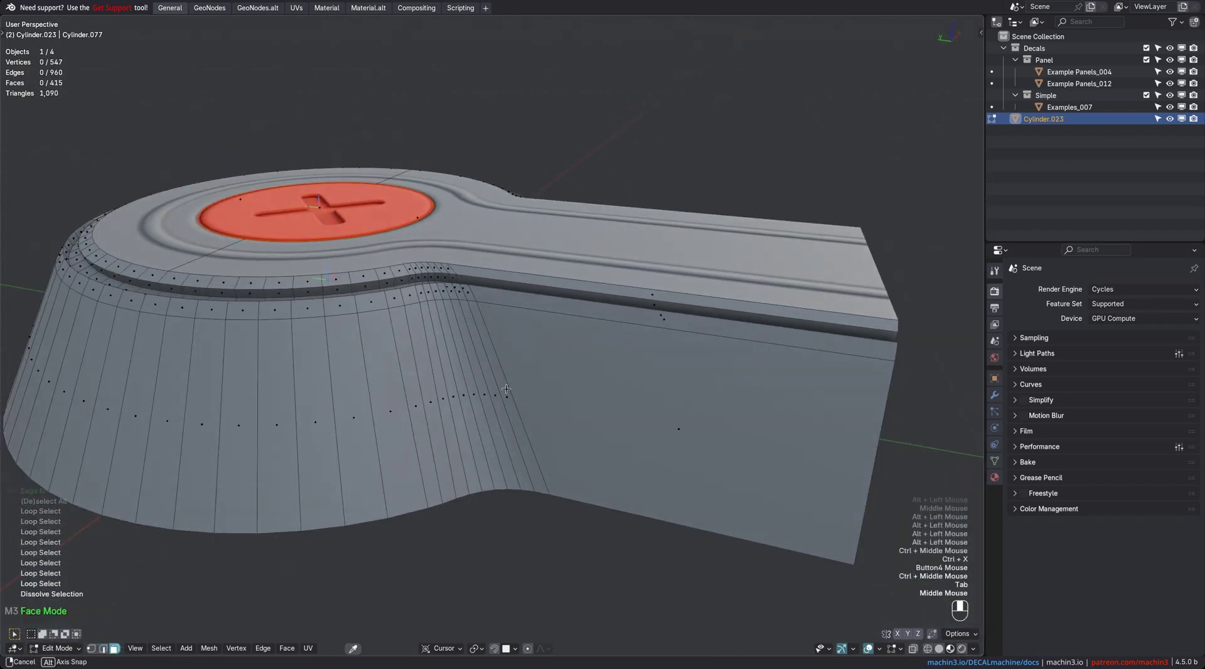
alt+click(506, 389)
click(444, 429)
key(f)
ctrl+middle_drag(532, 384, 532, 354)
middle_drag(532, 347, 778, 336)
ctrl+middle_drag(665, 339, 632, 356)
middle_drag(632, 357, 421, 397)
Step: Change the side wall's trim to the design with pipes, clamps and dotted pads, then clear the face selection
ctrl+scroll(531, 429, down, 2)
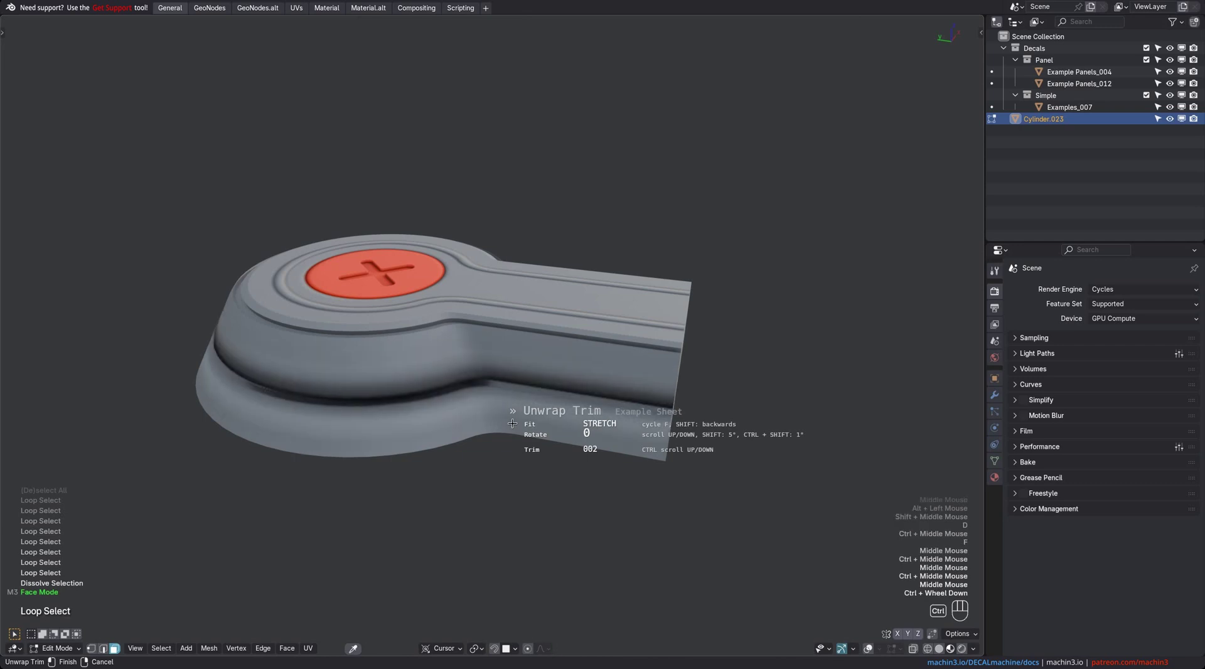
middle_drag(534, 407, 540, 399)
ctrl+scroll(540, 399, down, 6)
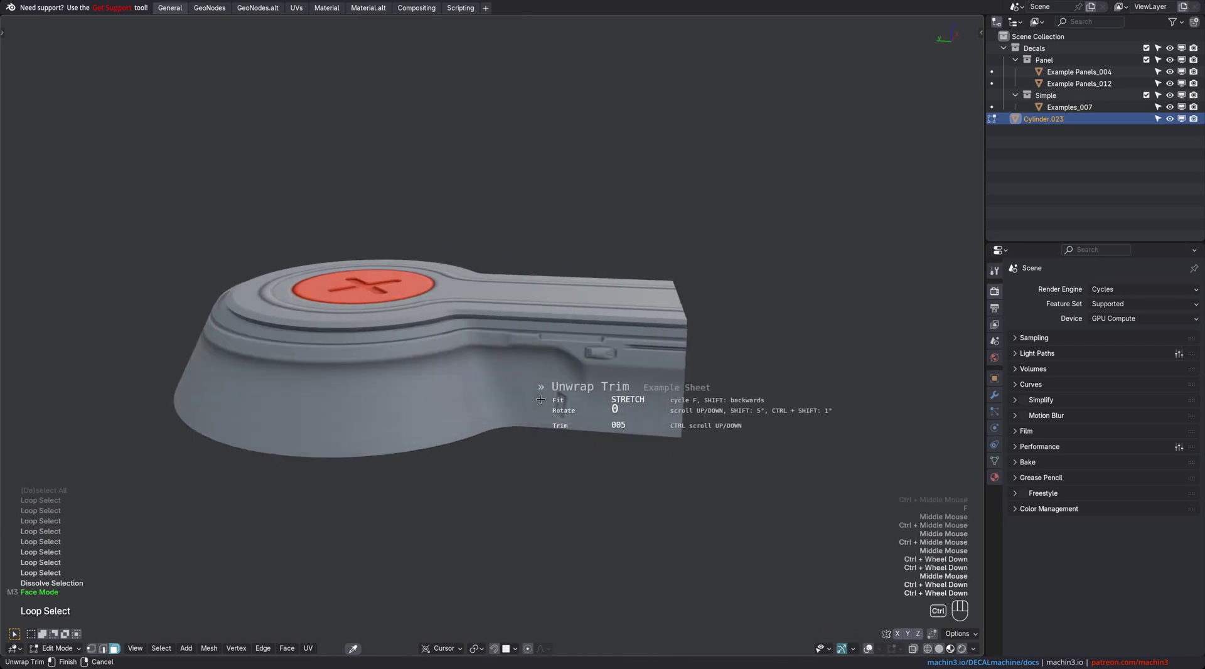
ctrl+scroll(541, 399, up, 1)
ctrl+scroll(540, 399, down, 2)
middle_drag(541, 399, 528, 435)
click(532, 409)
key(a)
Step: Set up subsets for the body's base.mid.Example Sheet material in object mode
shift+middle_drag(528, 434, 541, 378)
key(Tab)
ctrl+middle_drag(541, 378, 552, 412)
click(993, 477)
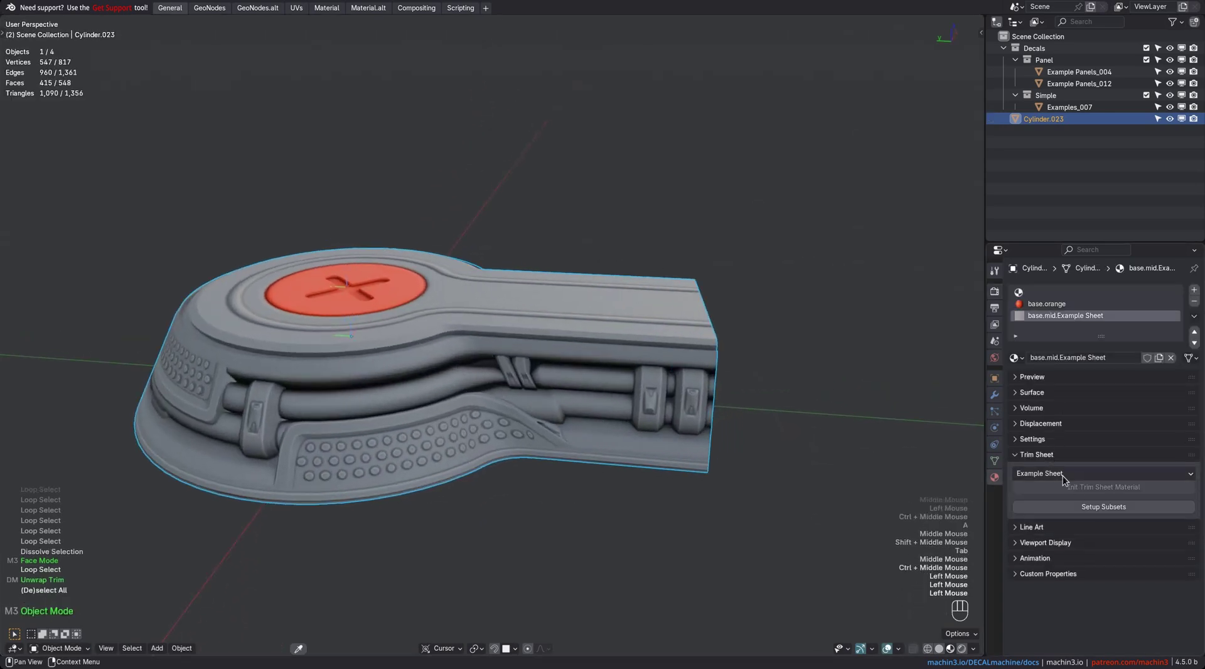
click(1078, 511)
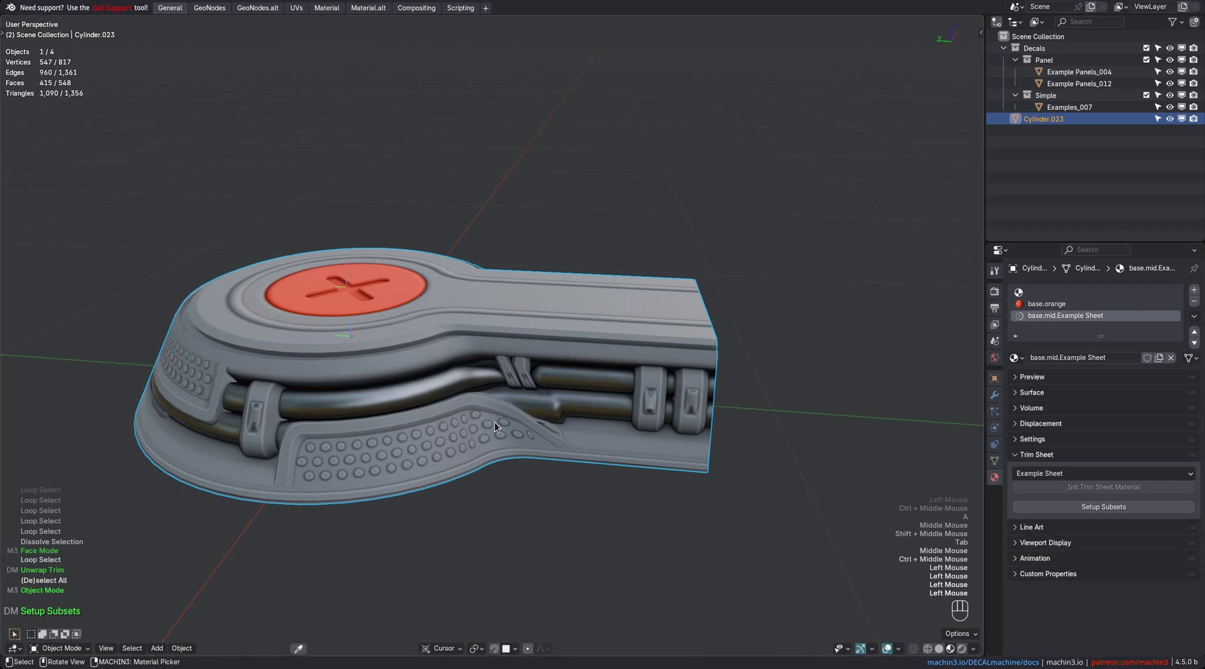
Step: Examine the isolated body in solid shading, then restore the full scene and material shading
mouse_move(492, 420)
middle_down()
mouse_move(548, 405)
mouse_move(269, 407)
mouse_move(325, 476)
mouse_move(431, 435)
mouse_move(556, 409)
mouse_move(537, 431)
mouse_move(593, 424)
mouse_move(542, 520)
mouse_move(545, 367)
middle_up()
key(Page_Up)
key(ctrl+f)
key(ctrl+f)
key(Page_Up)
scroll(544, 368, down, 1)
Step: Switch the circular panel decal to Example Panels_006 and widen it by a factor of about 1.31 with Adjust Decal
click(552, 322)
key(d)
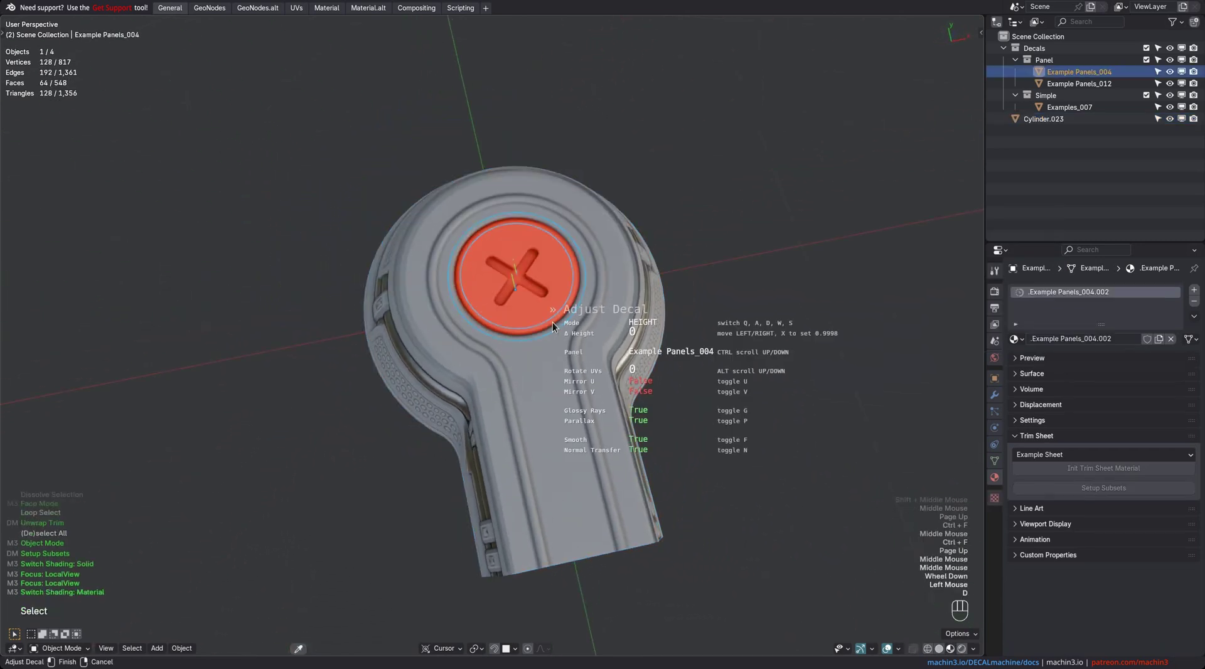
key(w)
key(a)
key(w)
ctrl+scroll(581, 344, down, 2)
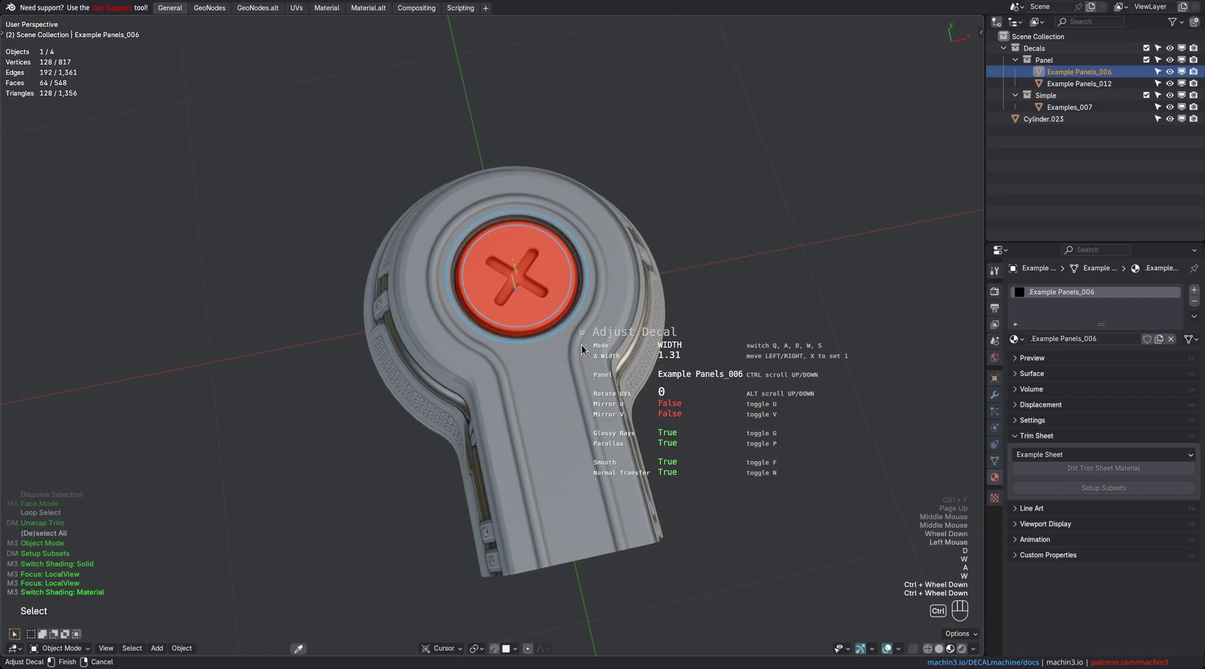
click(581, 344)
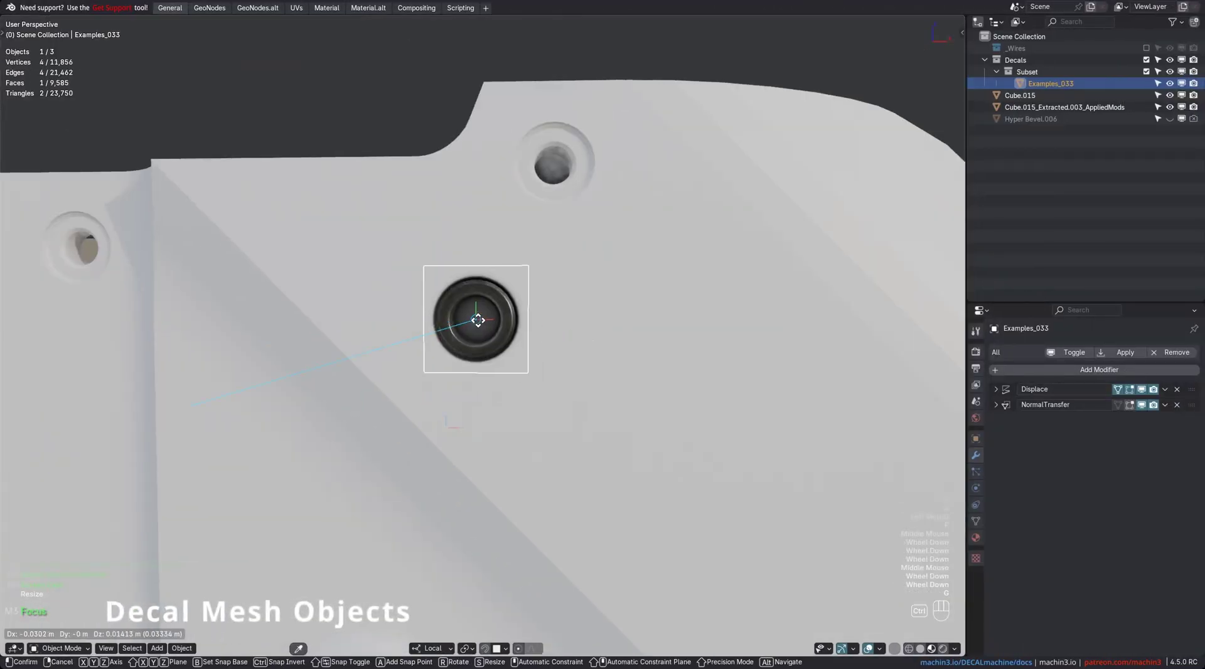
Step: Scale down the round Examples_033 decal placed on the white panel near the screw holes
key(s)
click(550, 339)
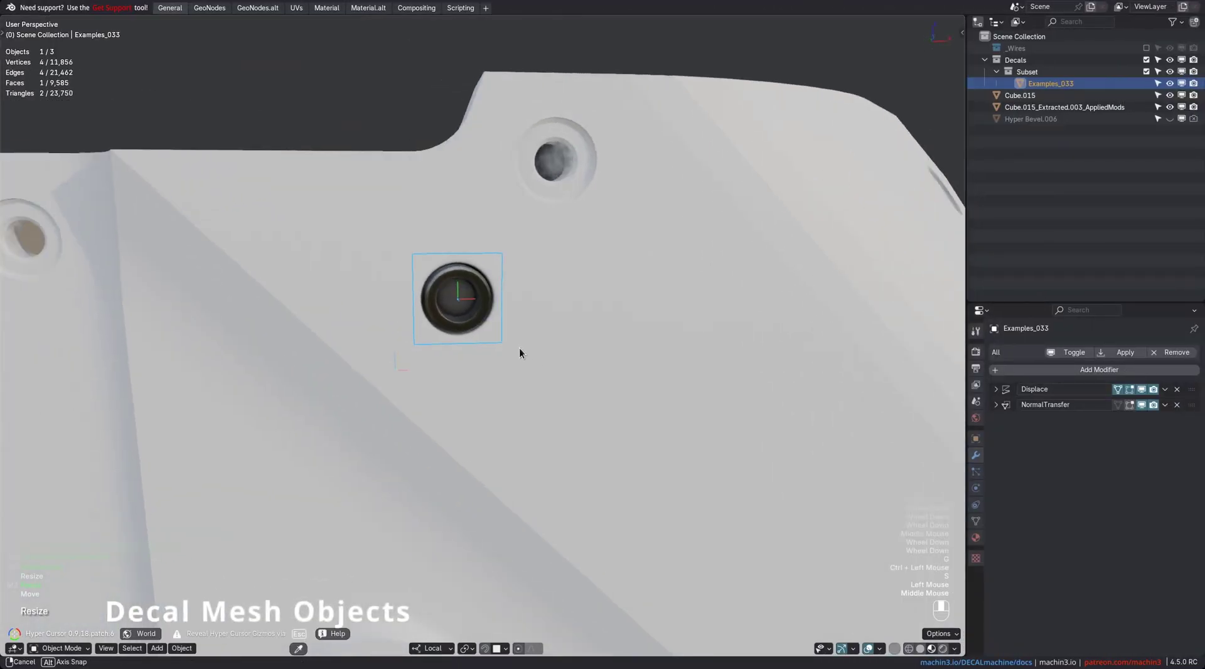
mouse_move(516, 345)
middle_down()
mouse_move(518, 308)
mouse_move(513, 343)
middle_up()
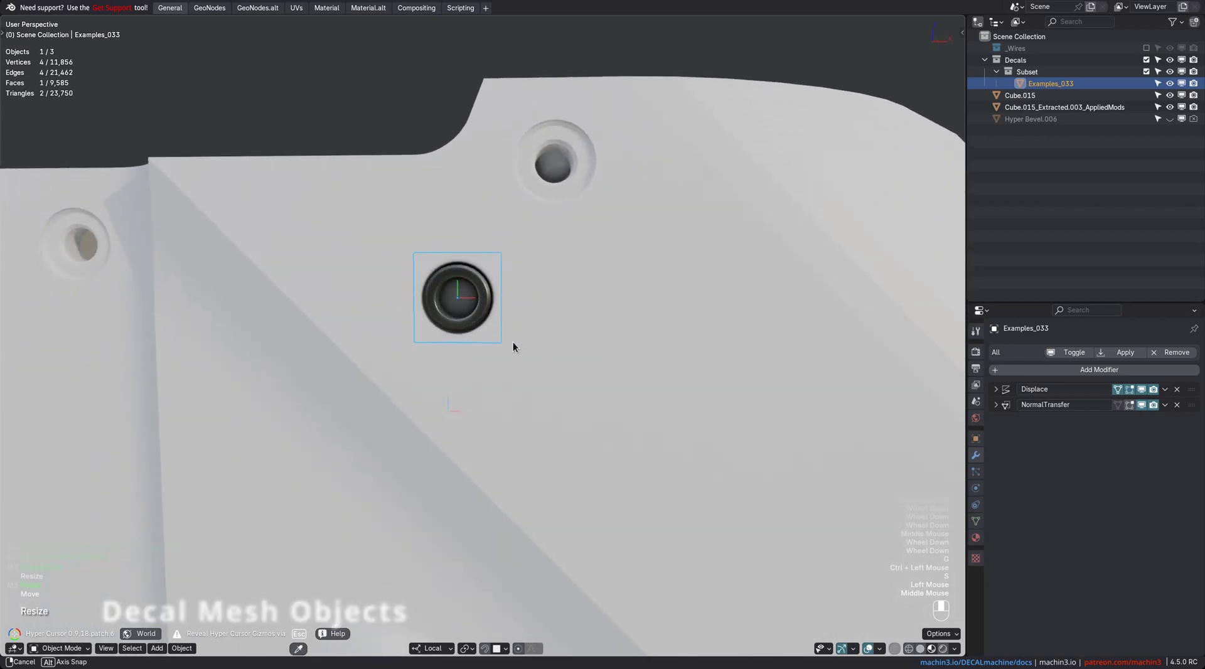
Step: Split the Examples_033 decal mesh along its middle and move one half about 0.05 m along local X to form a slot
key(Tab)
scroll(461, 363, up, 2)
key(a)
key(2)
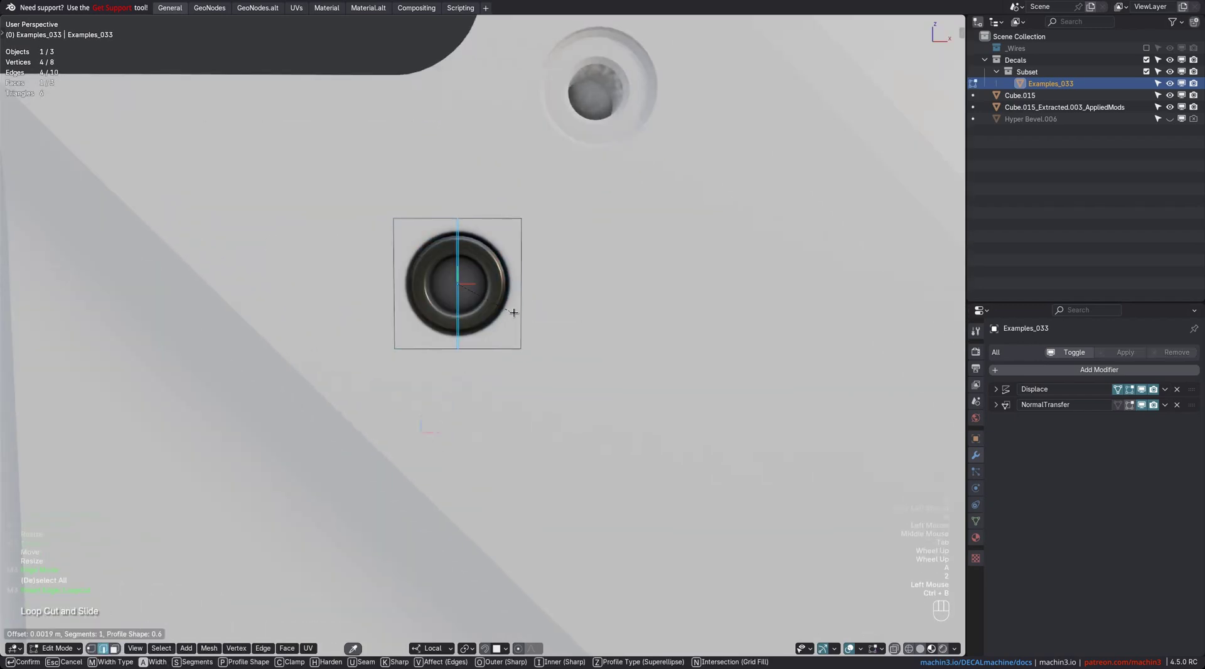
key(g)
key(x)
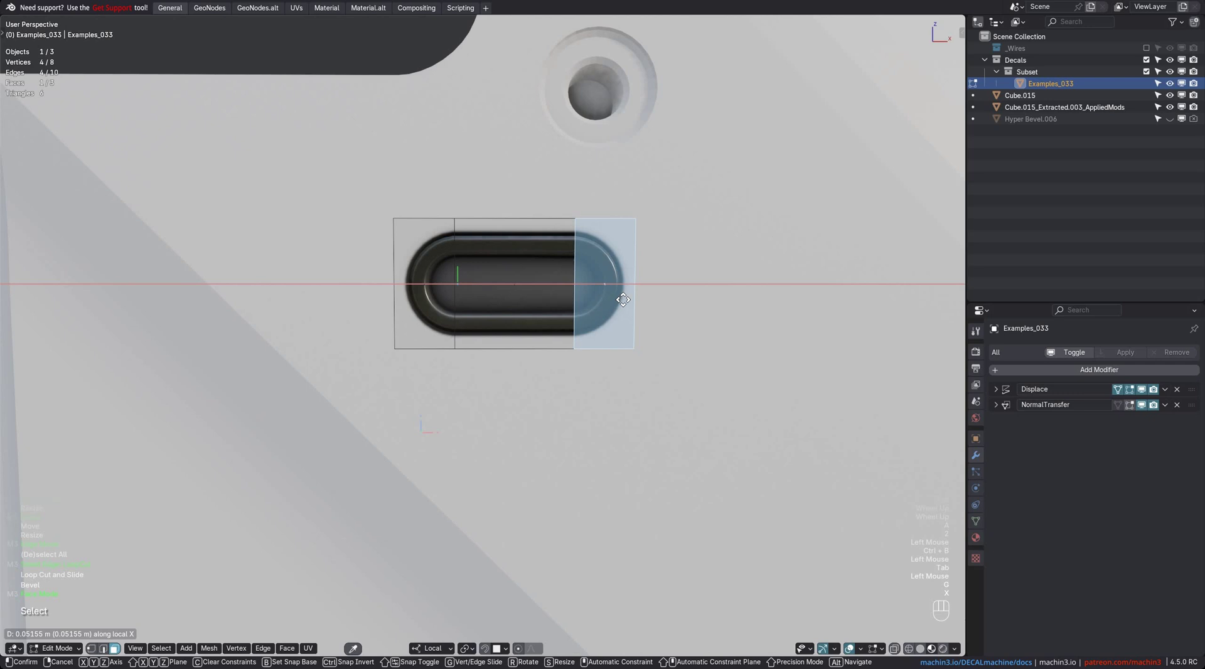
click(612, 297)
Step: Rotate the slot-shaped Examples_033 decal to run diagonally and move it up along the panel surface
key(Tab)
scroll(611, 297, down, 2)
key(d)
key(a)
scroll(610, 296, down, 1)
click(611, 297)
key(g)
ctrl+click(441, 258)
middle_drag(441, 258, 478, 336)
scroll(394, 310, down, 1)
mouse_move(478, 336)
shift+middle_down()
mouse_move(393, 310)
mouse_move(461, 286)
mouse_move(478, 314)
shift+middle_up()
key(a)
Step: Insert the Examples_021 decal on the panel beside the diagonal slot and scale it down
shift+middle_drag(478, 314, 484, 322)
key(d)
click(590, 282)
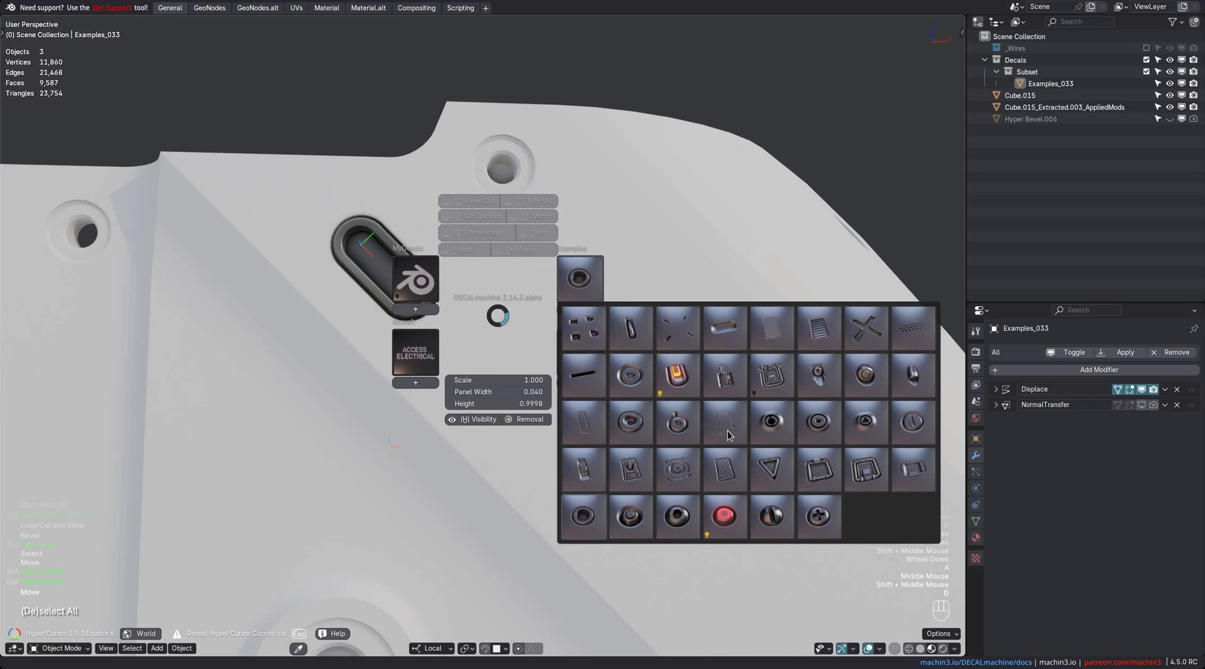
click(767, 425)
key(s)
ctrl+click(599, 355)
Step: Split the Examples_021 decal mesh along its middle and move one half along local X to stretch it into a slot
ctrl+middle_drag(599, 355, 596, 361)
mouse_move(597, 361)
middle_down()
mouse_move(589, 339)
mouse_move(618, 356)
middle_up()
shift+middle_drag(618, 356, 549, 402)
ctrl+middle_drag(549, 402, 492, 378)
key(Tab)
key(a)
click(493, 383)
scroll(513, 364, up, 2)
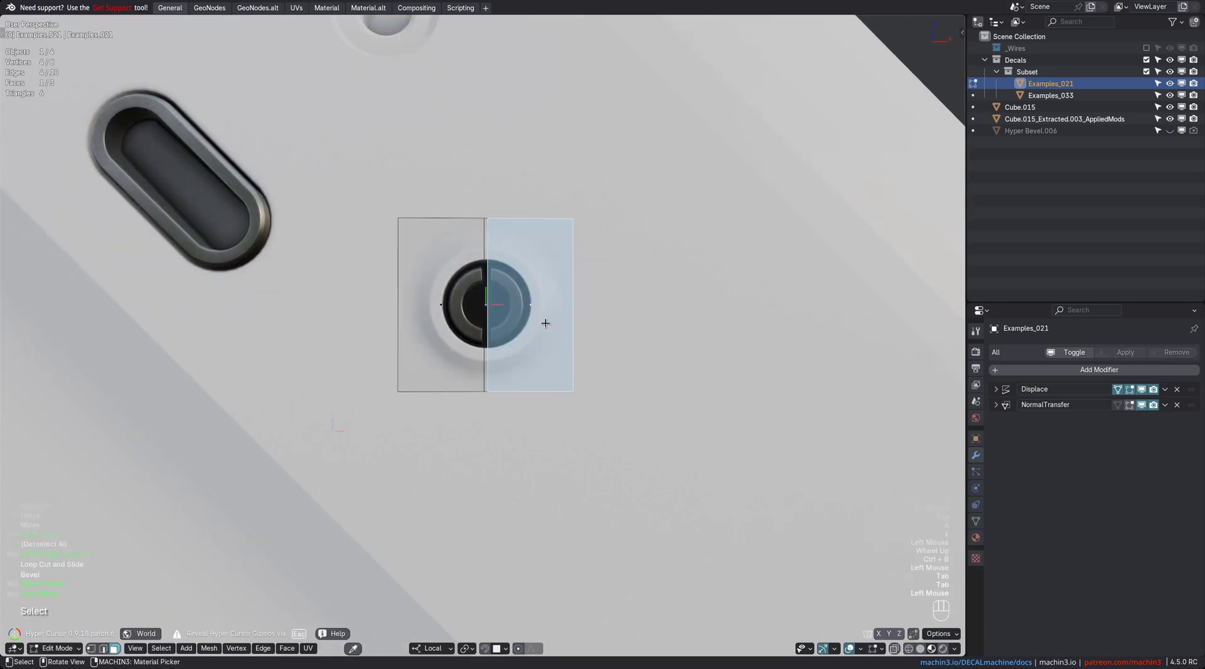
key(g)
key(x)
Step: Rotate the stretched Examples_021 decal diagonally and move it beside the first slot decal
scroll(715, 323, down, 2)
shift+middle_drag(715, 324, 660, 359)
key(d)
key(a)
scroll(638, 363, down, 1)
click(639, 362)
key(g)
ctrl+click(568, 316)
middle_drag(569, 321, 555, 408)
click(563, 378)
key(a)
Step: Insert another Examples_021 decal on the panel near the diagonal slots and scale it down
middle_drag(555, 407, 527, 414)
middle_drag(527, 414, 434, 409)
key(d)
click(516, 372)
click(694, 520)
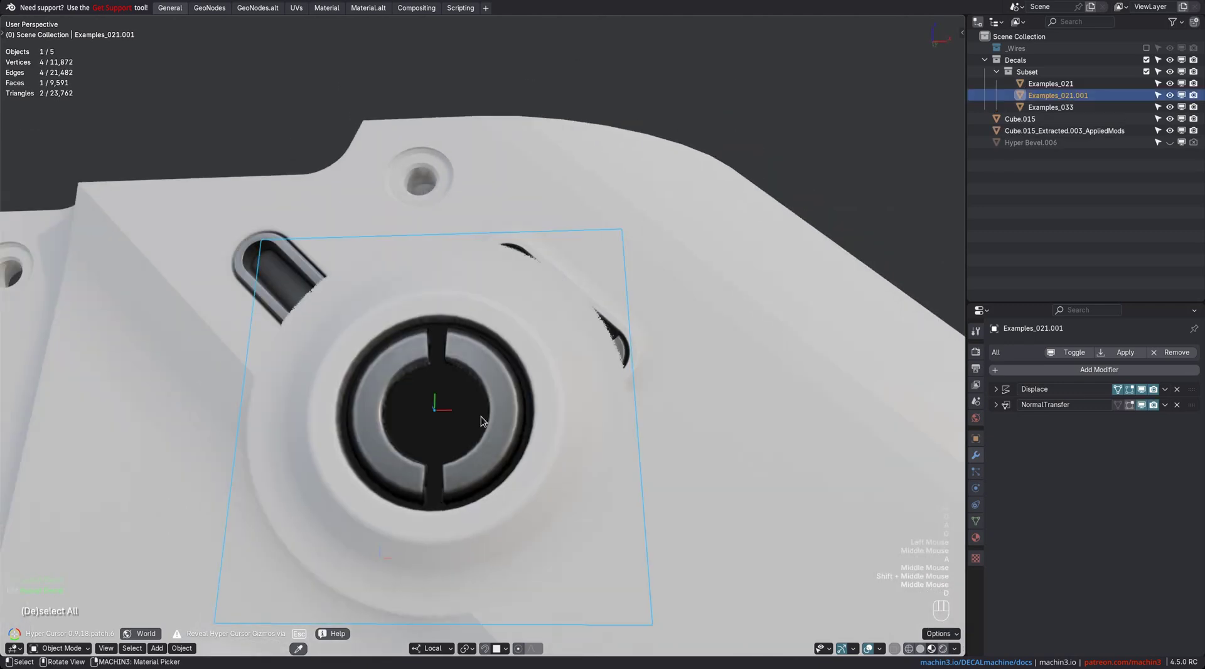
key(s)
click(484, 459)
middle_drag(484, 459, 474, 480)
ctrl+middle_drag(474, 480, 526, 416)
Step: Split the new Examples_021 decal mesh in half and move one half along local Y to stretch it into a slot
key(Tab)
key(a)
click(558, 428)
key(Tab)
click(461, 419)
scroll(460, 417, down, 2)
key(g)
key(y)
click(464, 559)
key(Tab)
Step: Rotate the new stretched slot diagonally with Adjust Decal, move it below the first two slots and rescale it
key(d)
key(a)
scroll(475, 417, up, 1)
click(474, 414)
key(g)
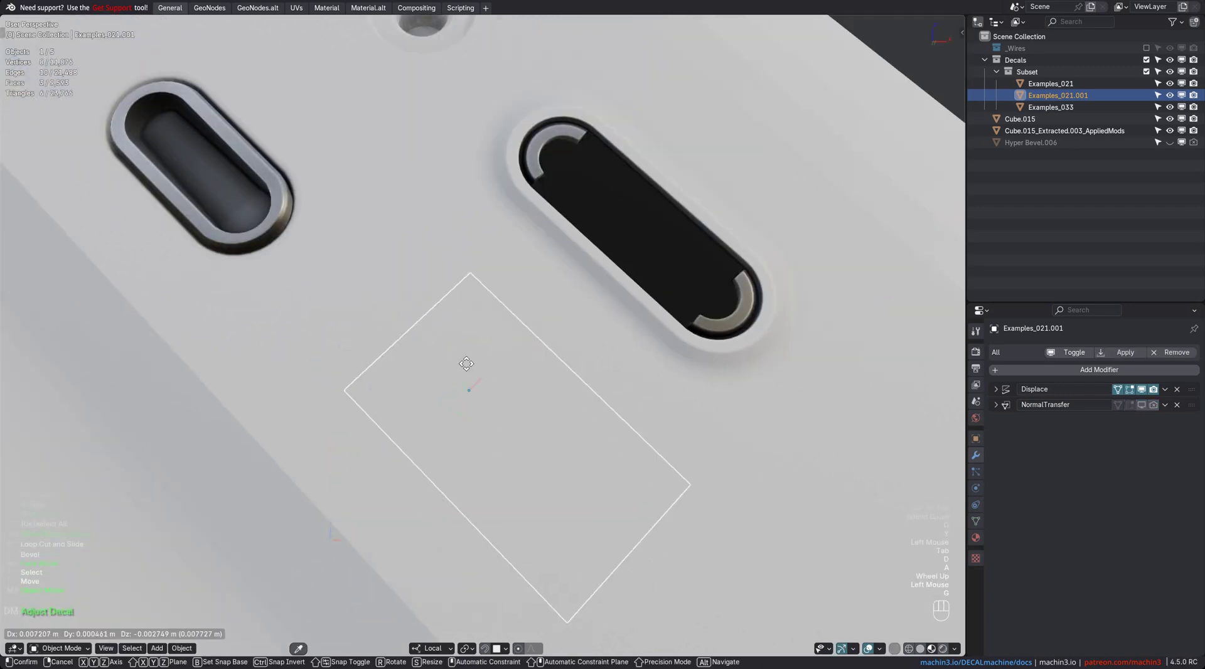
ctrl+click(419, 339)
key(s)
click(568, 449)
key(a)
Step: Fine-tune the scale of one of the diagonal slot decals
shift+scroll(568, 449, down, 1)
middle_drag(568, 449, 544, 433)
scroll(563, 433, down, 2)
click(541, 440)
key(s)
click(608, 494)
key(a)
Step: Insert the Aircraft_008 caution decal beside the body's curved corner and scale it down
scroll(540, 433, down, 1)
key(a)
shift+middle_drag(615, 510, 565, 360)
key(a)
shift+middle_drag(565, 360, 541, 355)
middle_drag(541, 355, 573, 370)
key(d)
click(508, 409)
click(550, 335)
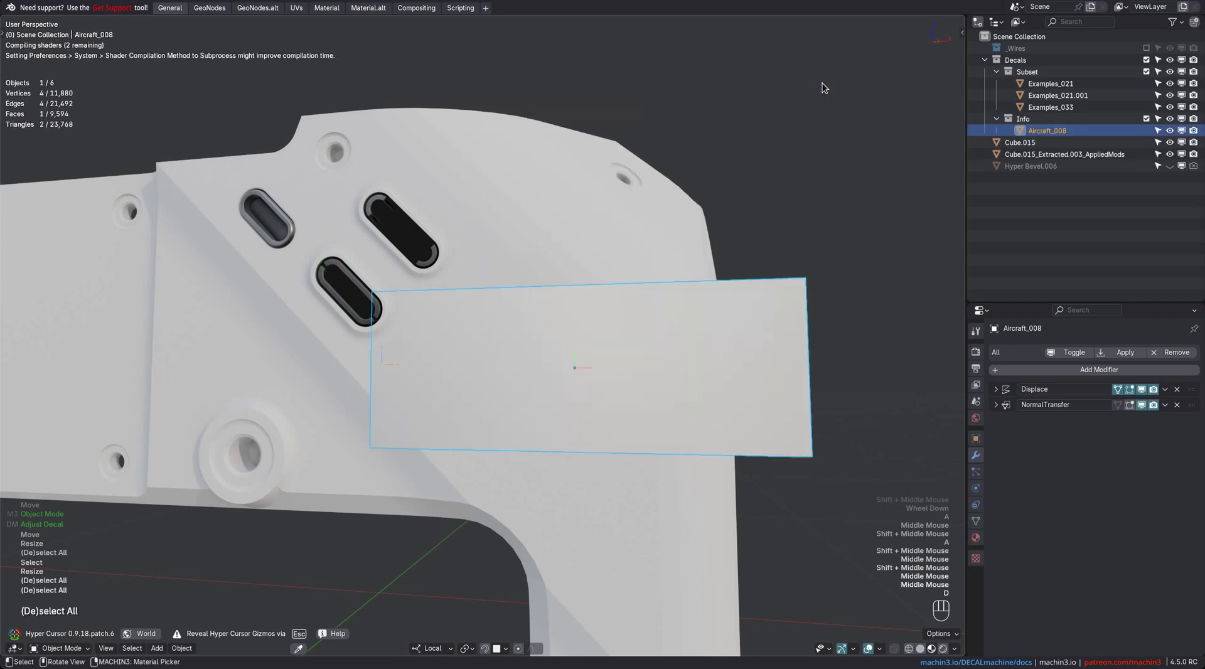
key(s)
click(657, 502)
Step: Invert the Aircraft_008 caution decal with Adjust Decal to give it dark lettering
key(d)
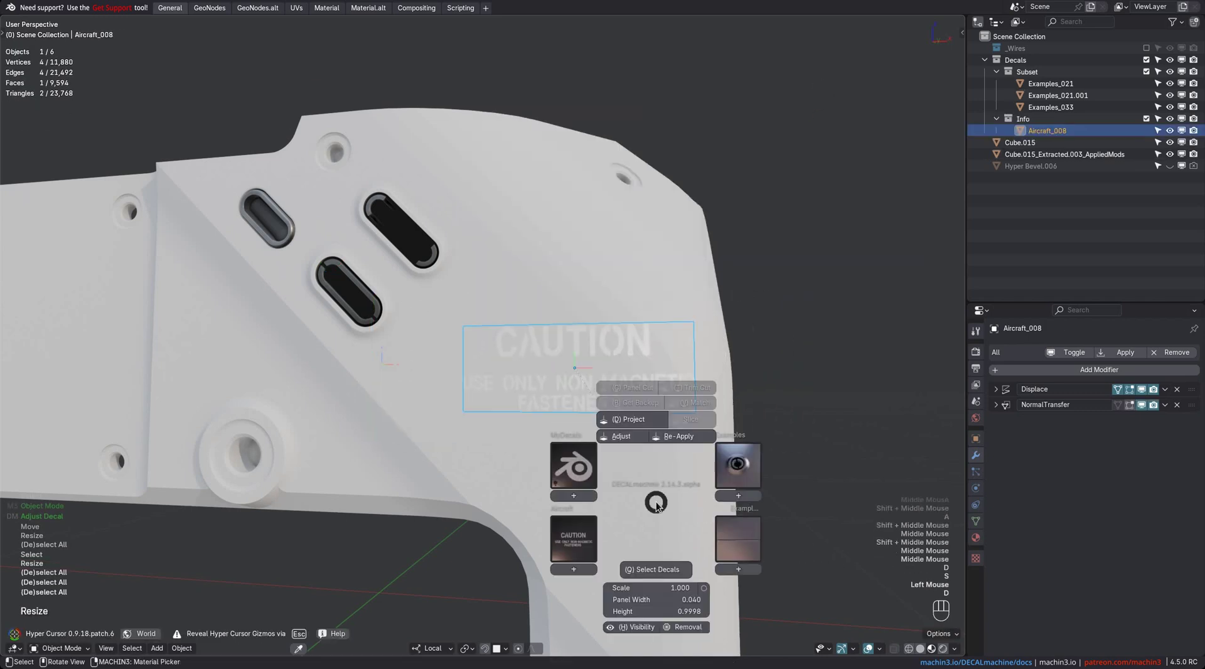
key(a)
key(i)
key(a)
click(657, 502)
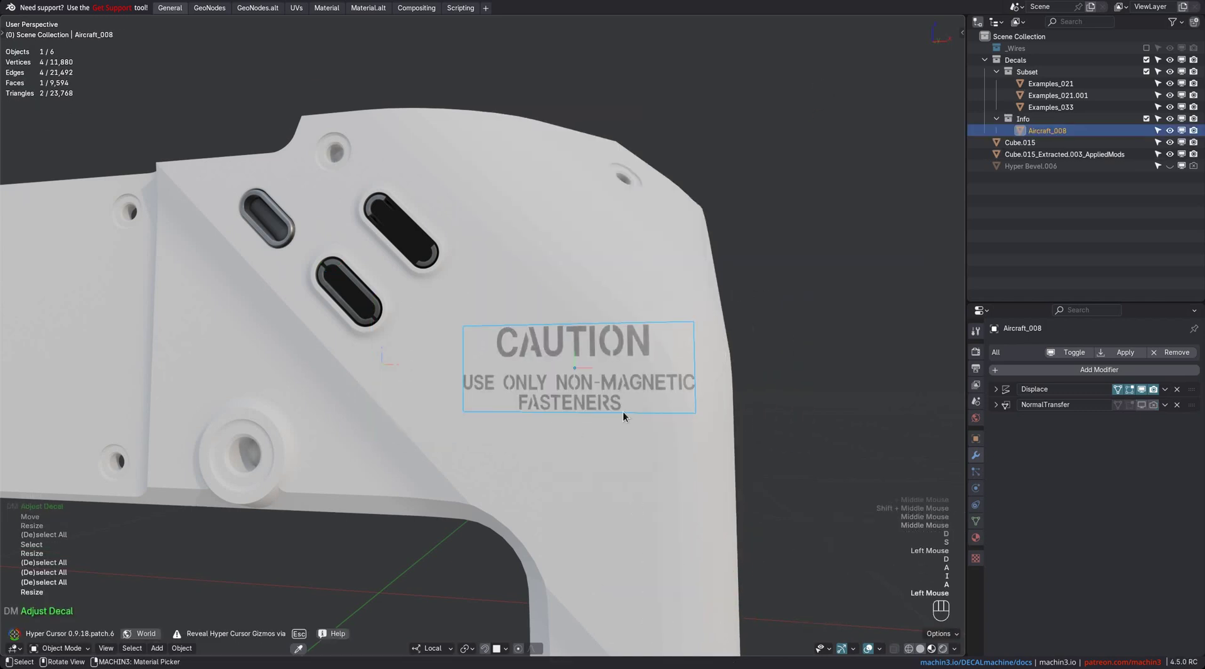
Step: Project the Aircraft_008 caution decal onto the curved body surface
key(d)
middle_drag(611, 330, 534, 403)
shift+middle_drag(534, 403, 526, 365)
scroll(526, 365, down, 2)
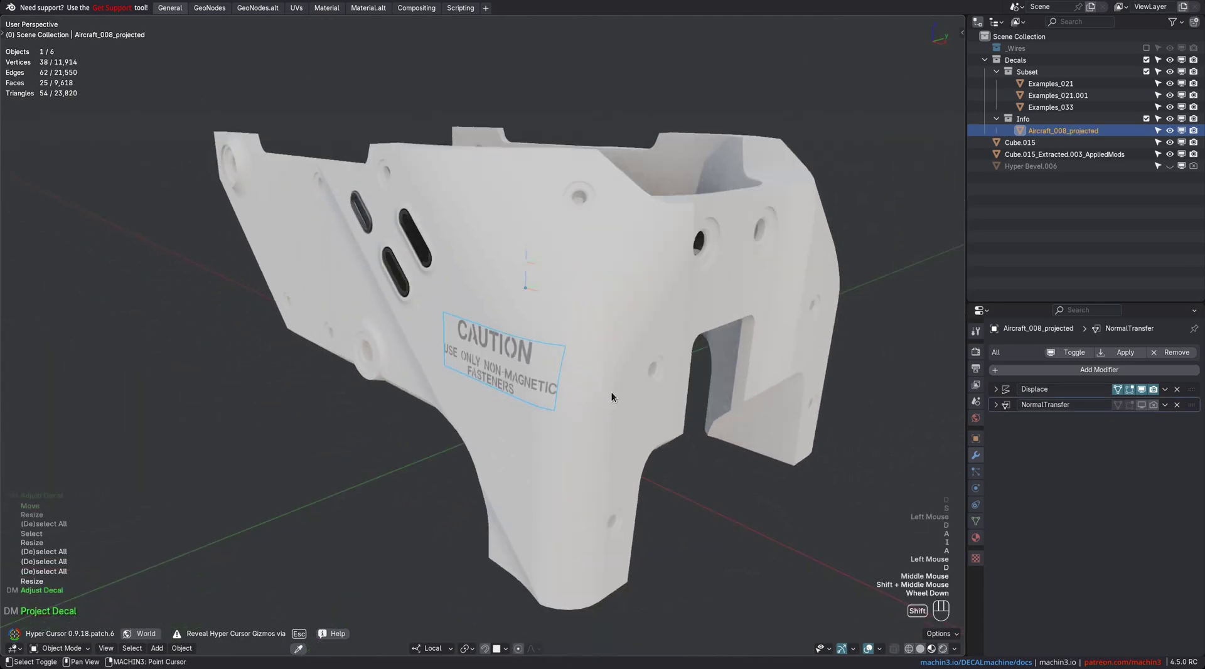
Step: Mirror the projected caution decal to the opposite side in Y, using Cube.015 as the mirror object
shift+click(611, 392)
shift+middle_drag(611, 392, 586, 414)
middle_drag(586, 414, 373, 351)
shift+middle_drag(374, 351, 405, 318)
key(shift+alt+x)
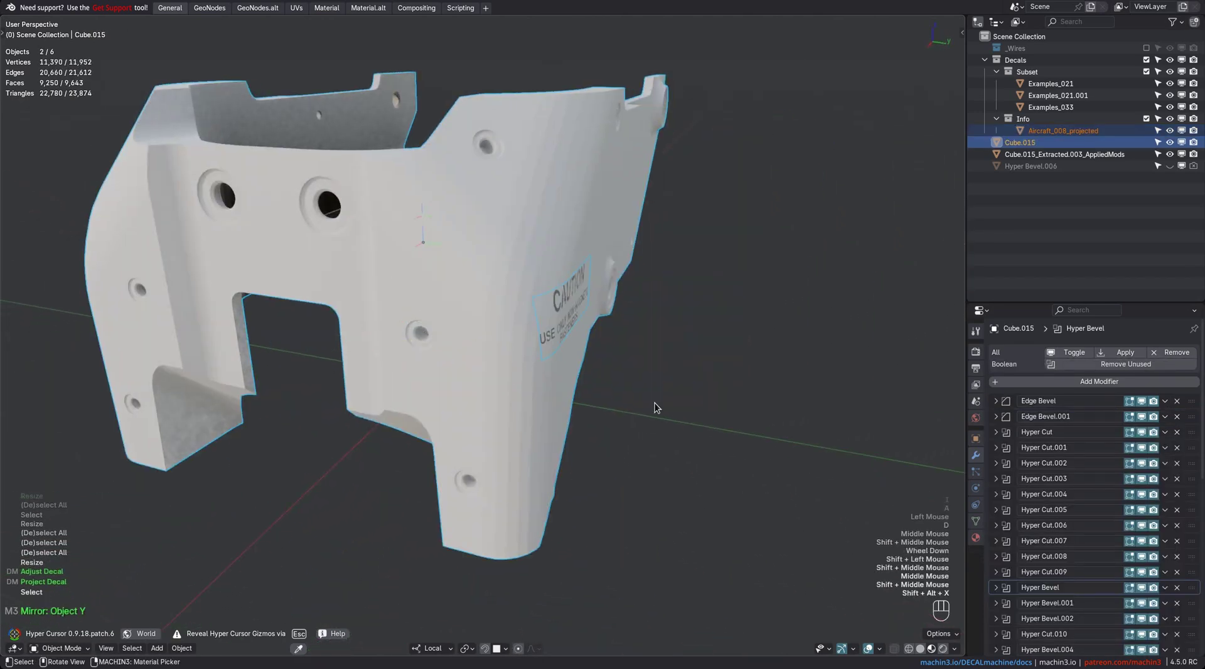
middle_drag(657, 408, 558, 326)
Step: Check how Mirror U affects the mirrored caution lettering by switching it off and back on in the Mirror modifier
click(518, 283)
middle_drag(519, 284, 627, 301)
click(995, 405)
scroll(1018, 511, down, 1)
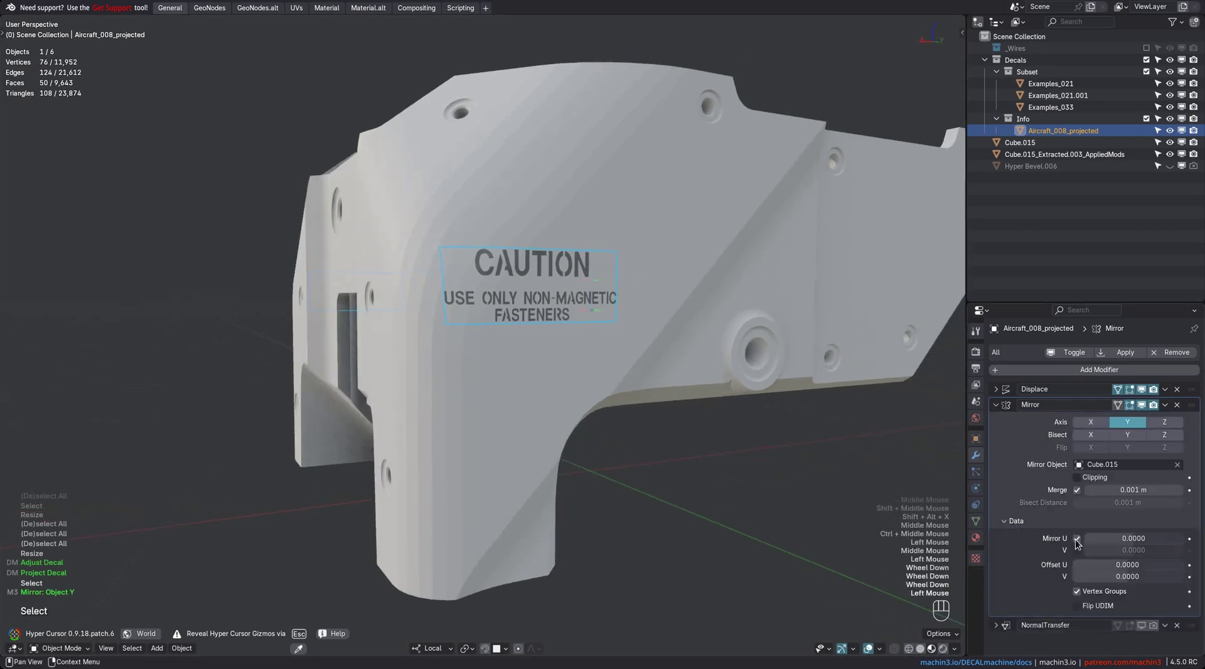
click(1076, 538)
click(1076, 538)
middle_drag(683, 366, 590, 325)
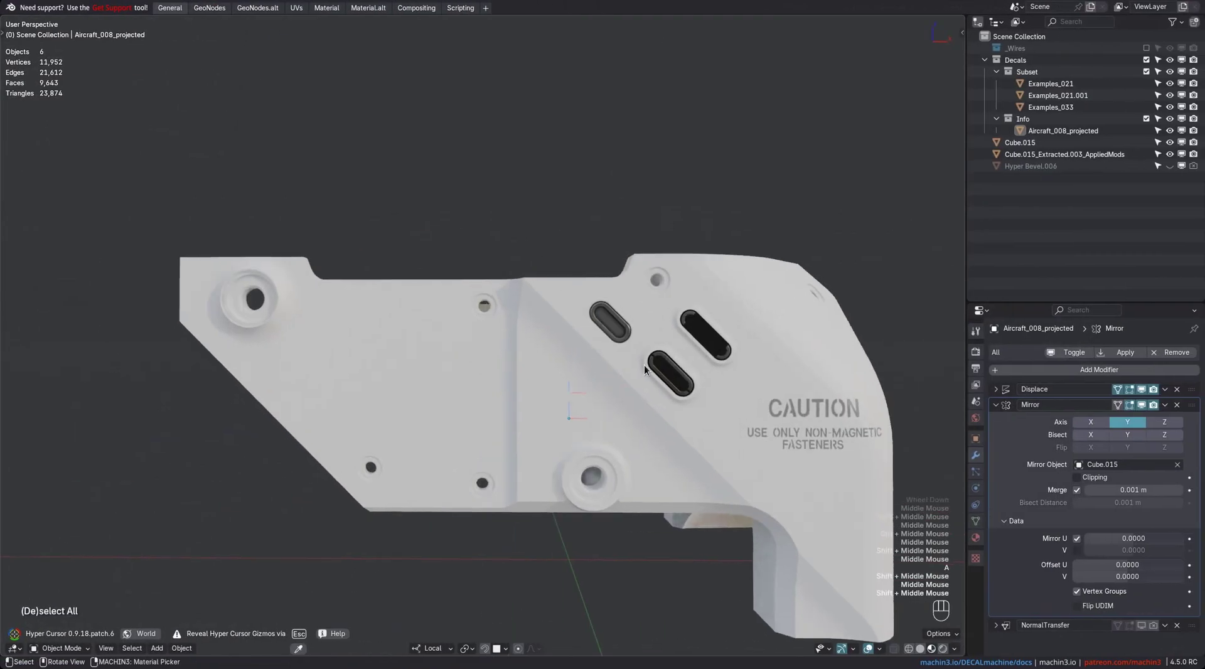
Step: Move the Examples_033 slot to the flat rear panel beside the large hole, and clear its rotation to stand it upright
click(608, 324)
shift+middle_drag(610, 324, 674, 331)
scroll(673, 332, up, 1)
key(g)
ctrl+click(285, 390)
key(alt+r)
key(r)
key(g)
ctrl+click(295, 383)
Step: Set the cursor to the upright Examples_033 slot and create a horizontal linear array of 6 slots
ctrl+middle_drag(311, 365, 317, 339)
key(shift+s)
middle_drag(316, 339, 323, 393)
key(Escape)
ctrl+click(268, 370)
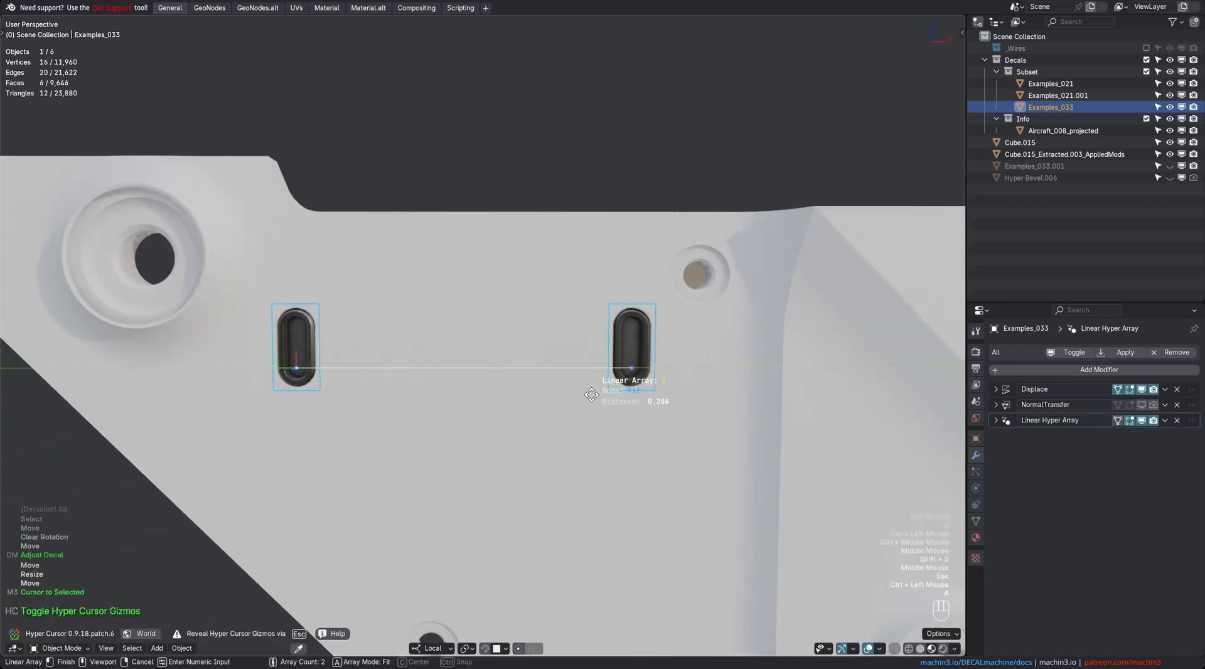
scroll(591, 395, up, 3)
click(591, 395)
scroll(514, 377, down, 2)
key(a)
Step: Move the Examples_021.001 slot between the rear panel's two lower holes, lay it horizontally and scale it down
click(811, 295)
key(g)
ctrl+click(414, 457)
key(alt+r)
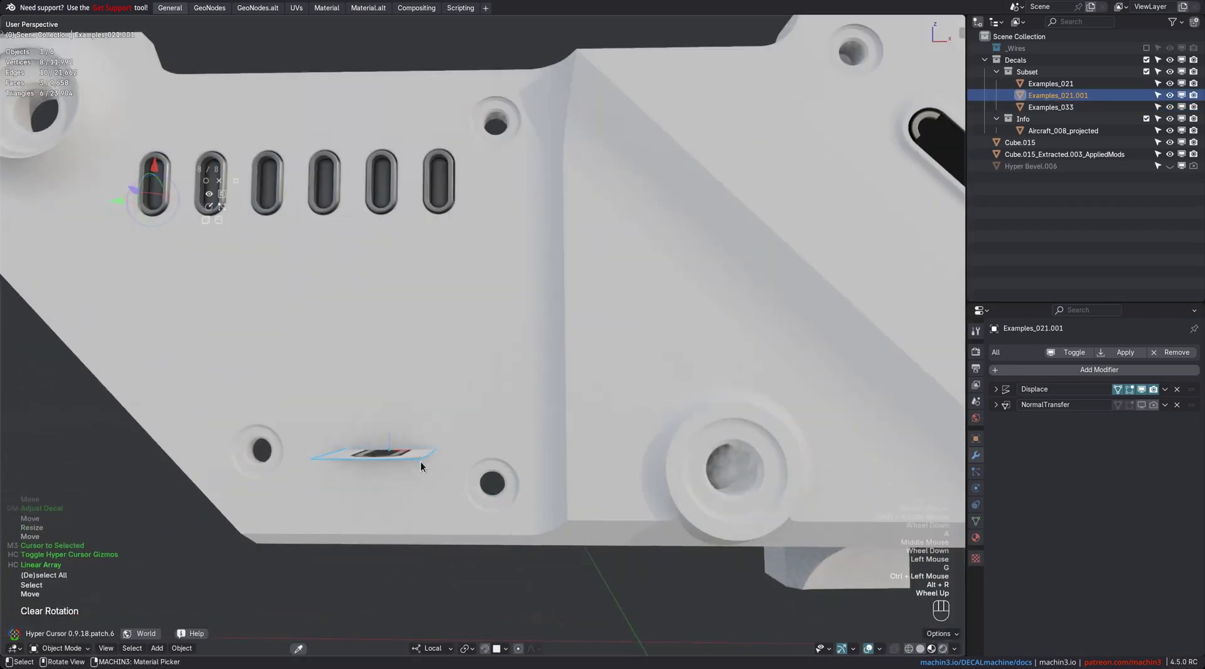
key(g)
ctrl+click(440, 458)
key(d)
key(s)
key(g)
ctrl+click(414, 486)
Step: Pick the DoublePunch.008 cutter of the hole beside the horizontal slot and place the cursor at its centre
click(552, 459)
key(alt+q)
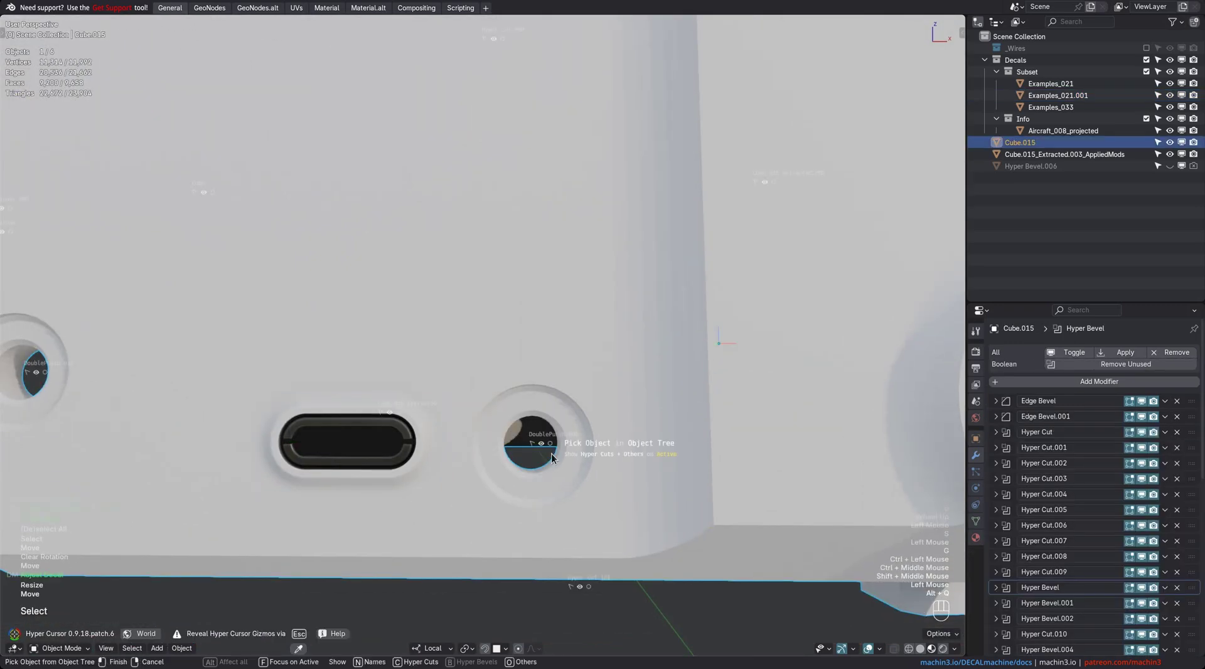
click(551, 457)
Step: Create a radial array of 4 Examples_021.001 slots around the hole, spanning 90 degrees
click(377, 441)
ctrl+click(552, 440)
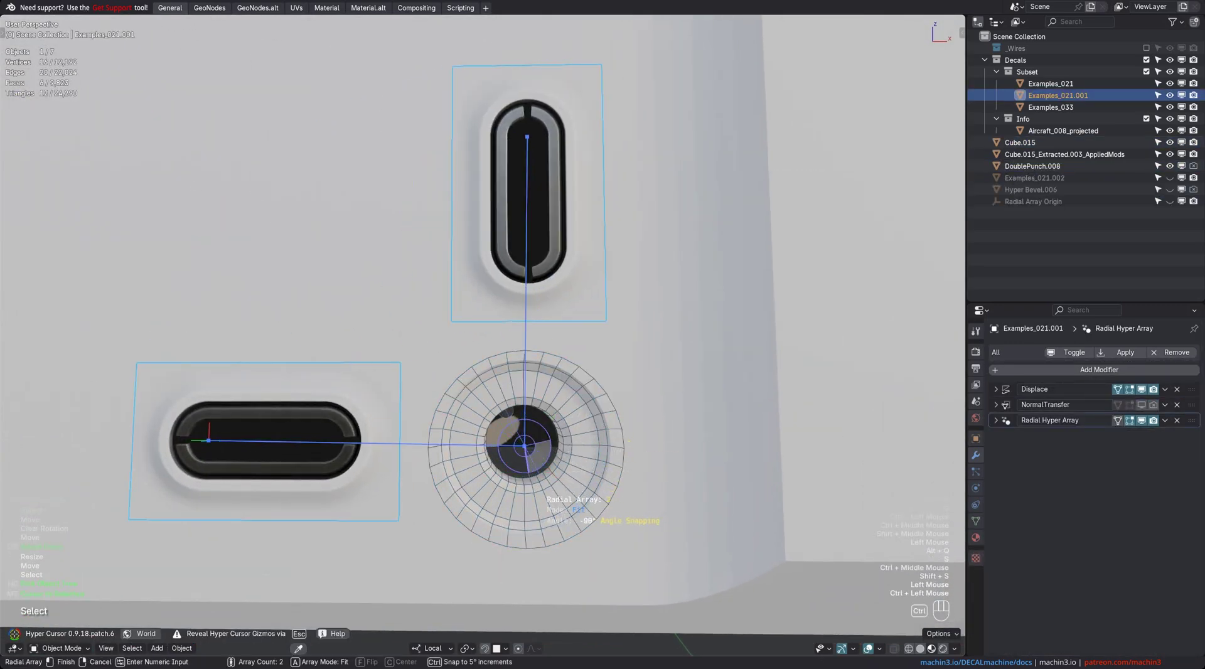
ctrl+scroll(531, 493, up, 1)
key(ctrl+f)
ctrl+scroll(531, 493, up, 1)
click(531, 494)
Step: Scale down the radially arrayed slots, and hide the cursor gizmos and the wire objects
shift+middle_drag(533, 490, 556, 495)
key(s)
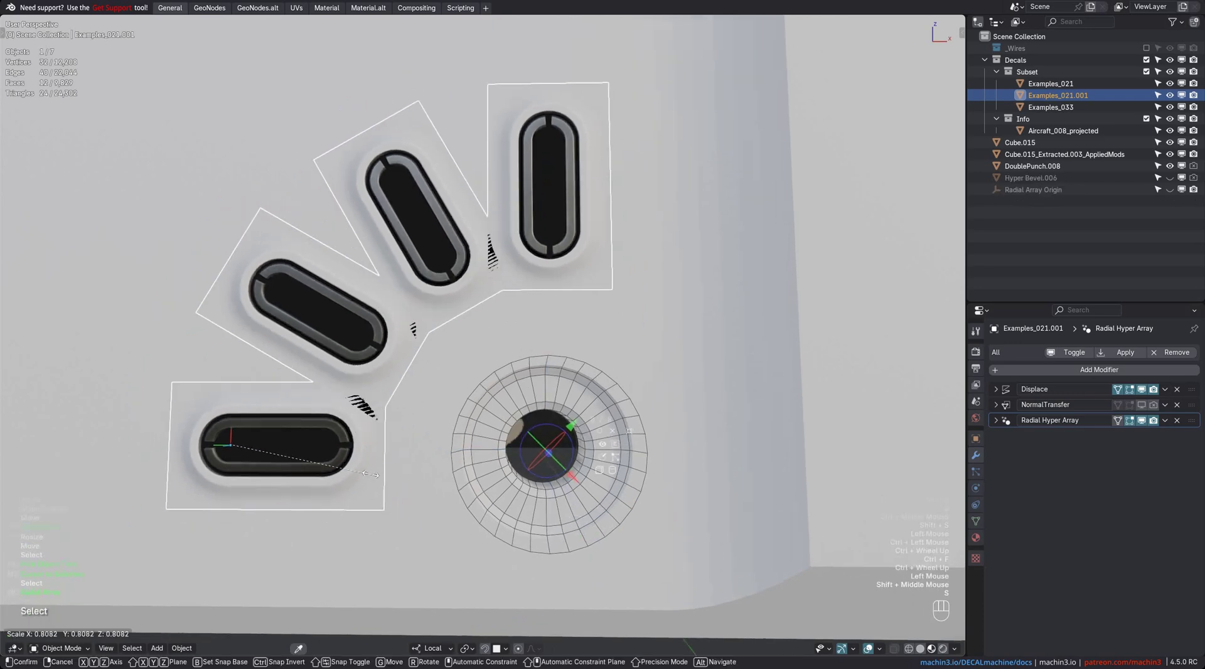
scroll(502, 468, down, 1)
click(492, 465)
key(Escape)
scroll(492, 465, down, 3)
key(alt+Escape)
Step: Select all decals on the body and mirror them to the opposite side in Y about Cube.015
scroll(487, 487, down, 3)
shift+middle_drag(456, 455, 665, 424)
key(a)
scroll(471, 439, up, 3)
scroll(464, 342, down, 3)
double_click(459, 326)
scroll(386, 335, down, 1)
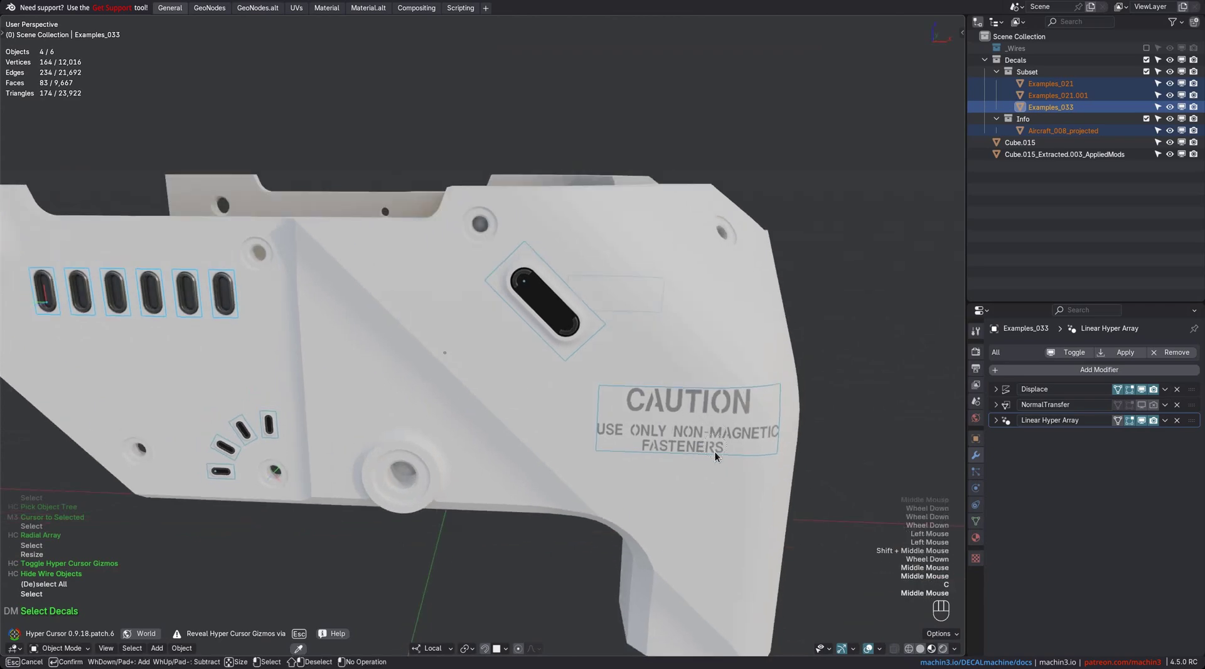
shift+middle_drag(743, 428, 552, 408)
middle_drag(552, 408, 484, 393)
shift+click(527, 392)
shift+middle_drag(602, 394, 552, 392)
middle_drag(552, 393, 574, 414)
key(shift+alt+x)
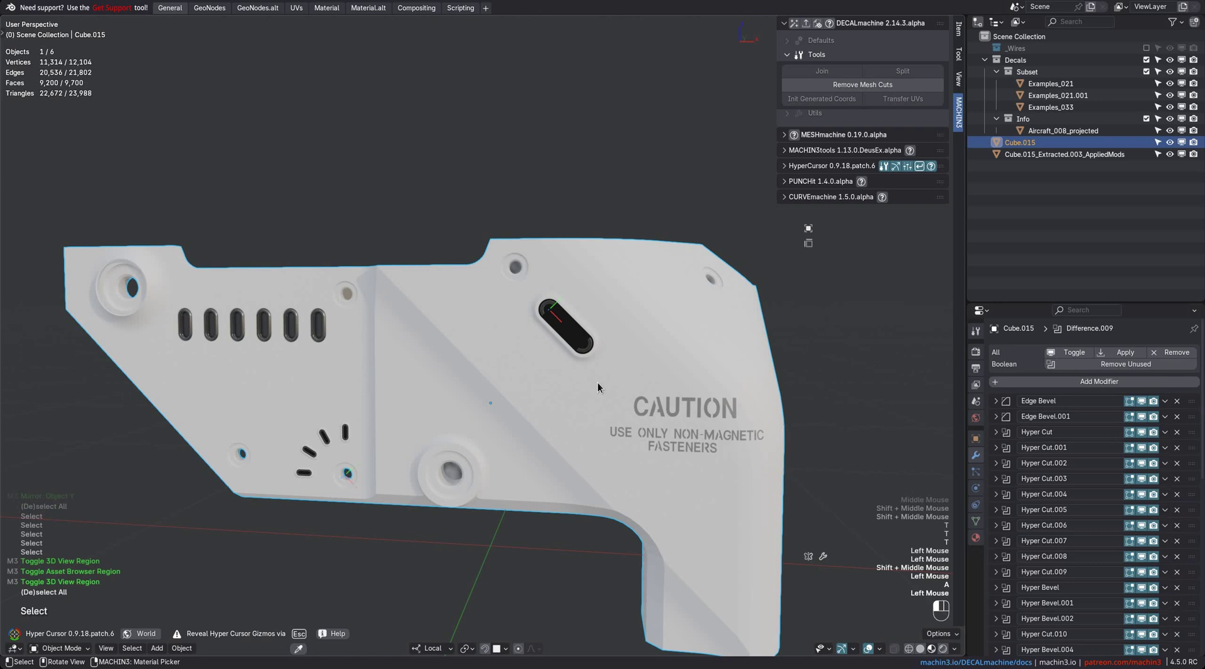
Step: Select all decals on Cube.015 and join them into one decal object
double_click(597, 383)
shift+middle_drag(612, 367, 608, 349)
middle_drag(608, 349, 609, 342)
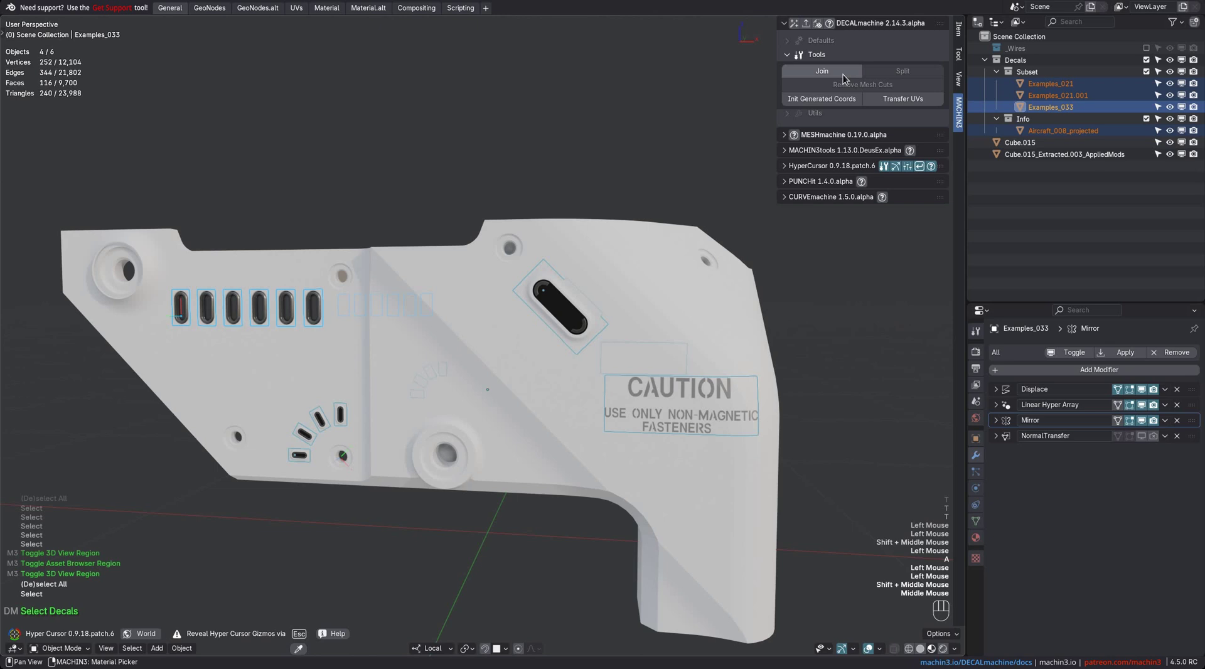
click(842, 74)
key(a)
Step: Isolate the joined decal object in local view, then examine the decals on the restored body
click(571, 324)
key(ctrl+f)
middle_drag(571, 325, 634, 353)
key(ctrl+f)
shift+middle_drag(427, 355, 509, 361)
ctrl+middle_drag(509, 361, 326, 352)
scroll(491, 354, up, 1)
scroll(593, 364, down, 2)
scroll(522, 368, down, 1)
middle_drag(592, 364, 650, 439)
key(a)
Step: Split the joined decal object back into its individual decals
click(592, 357)
middle_drag(649, 439, 628, 375)
middle_drag(629, 376, 616, 381)
ctrl+middle_drag(616, 381, 654, 386)
mouse_move(653, 386)
middle_down()
mouse_move(663, 386)
mouse_move(640, 371)
middle_up()
shift+middle_drag(640, 370, 619, 393)
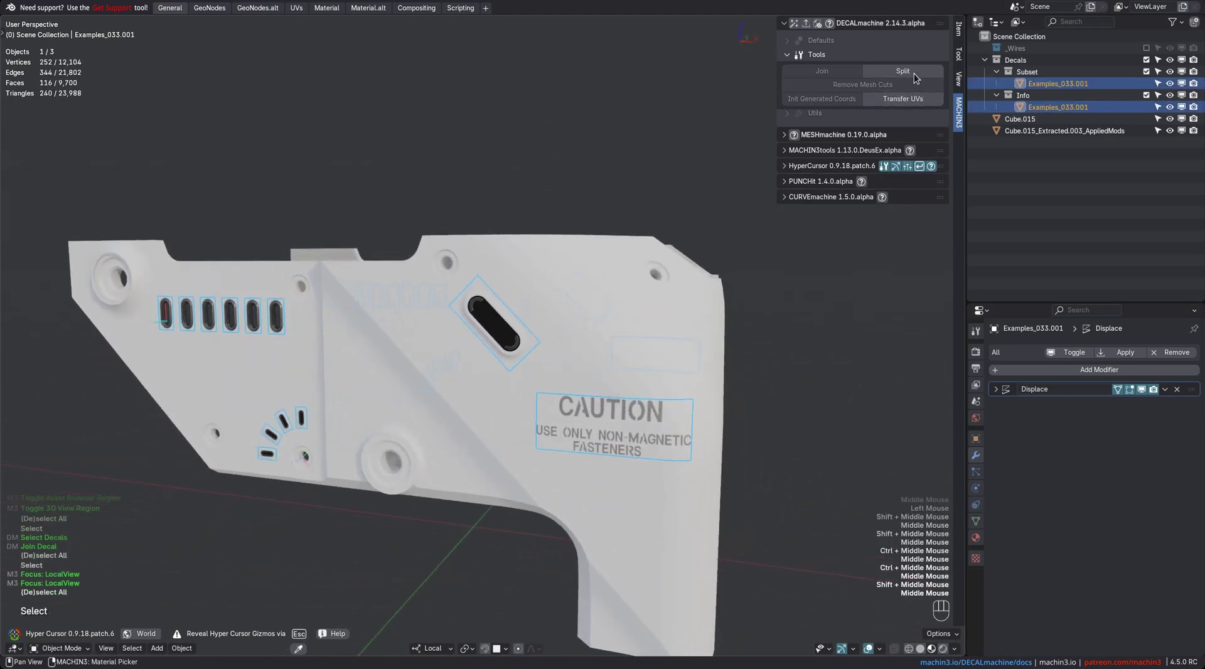
click(913, 72)
Step: Select several of the split decals one at a time to check that each is a separate object
shift+middle_drag(608, 314, 613, 286)
middle_drag(612, 285, 645, 348)
key(a)
click(567, 270)
click(646, 348)
middle_drag(746, 374, 690, 394)
click(390, 367)
Step: Retrieve the backup of the projected CAUTION decal and move it, then delete that backup copy
shift+middle_drag(590, 395, 493, 438)
click(645, 388)
scroll(645, 388, up, 1)
middle_drag(645, 388, 675, 407)
key(d)
click(656, 307)
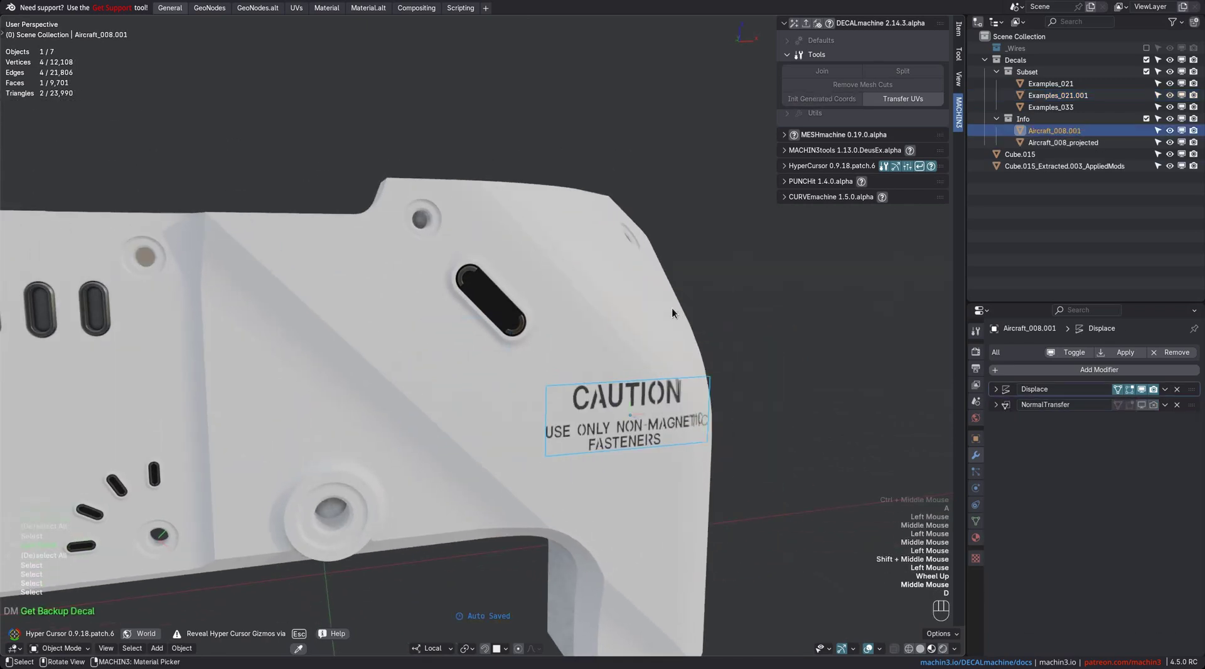
key(g)
click(687, 401)
middle_drag(687, 401, 565, 376)
key(x)
click(574, 367)
scroll(627, 389, down, 2)
shift+middle_drag(564, 376, 589, 385)
scroll(590, 385, down, 3)
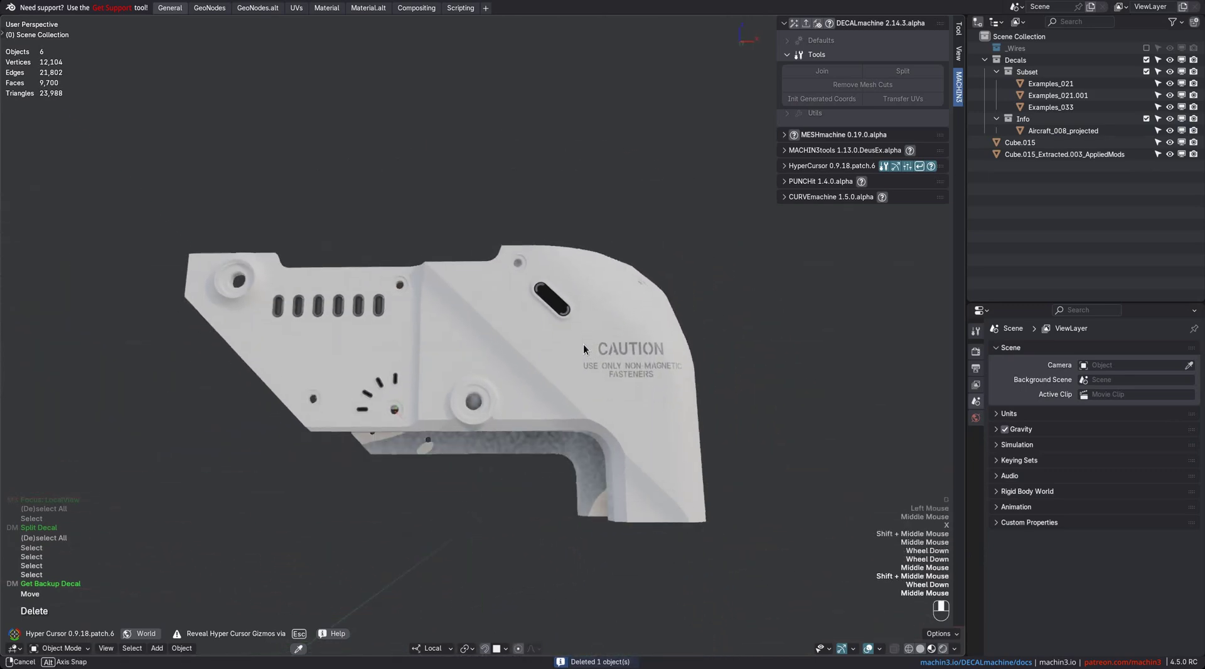
middle_drag(582, 344, 575, 328)
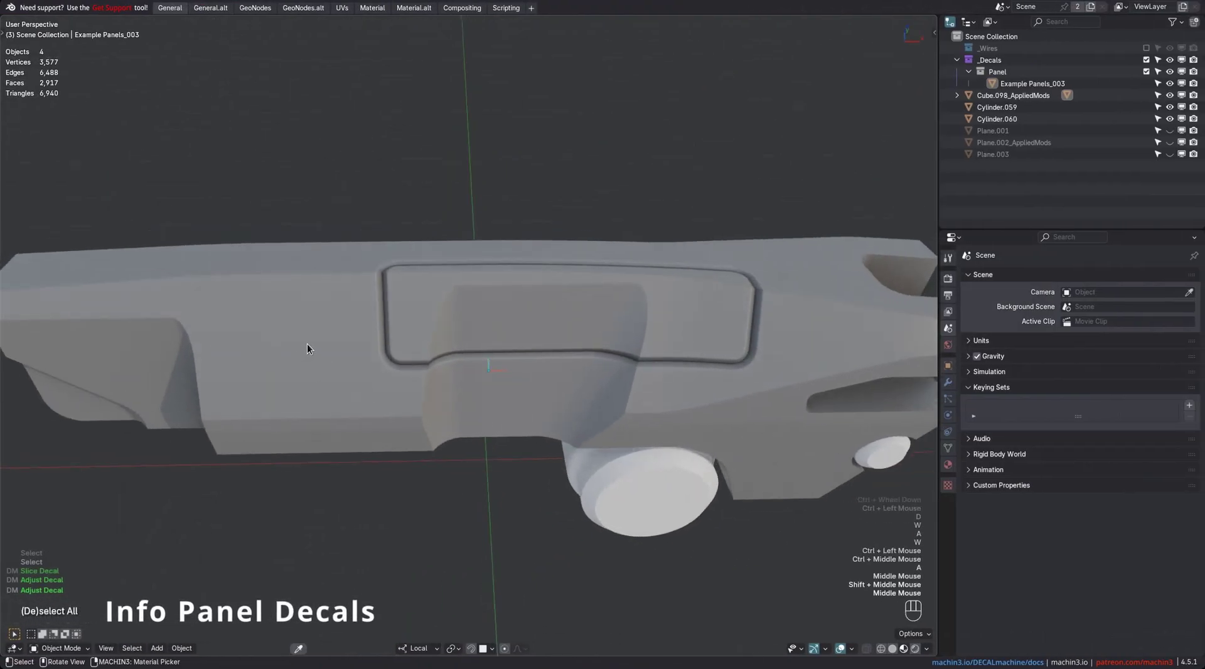
Step: Insert the MyDecals_001_Blender logo decal beside the panel outline on the body and scale it up
key(d)
click(235, 405)
key(s)
Step: Assign the Blender logo decal's material to the panel decal and delete the logo decal
click(402, 368)
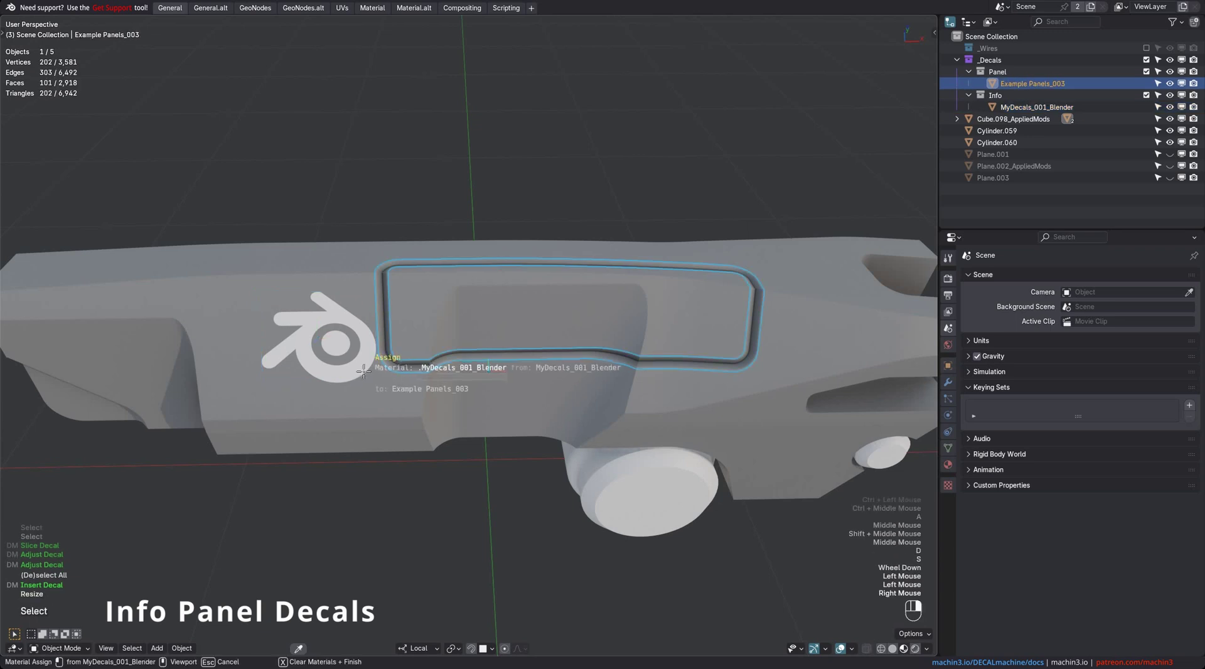
click(358, 367)
key(x)
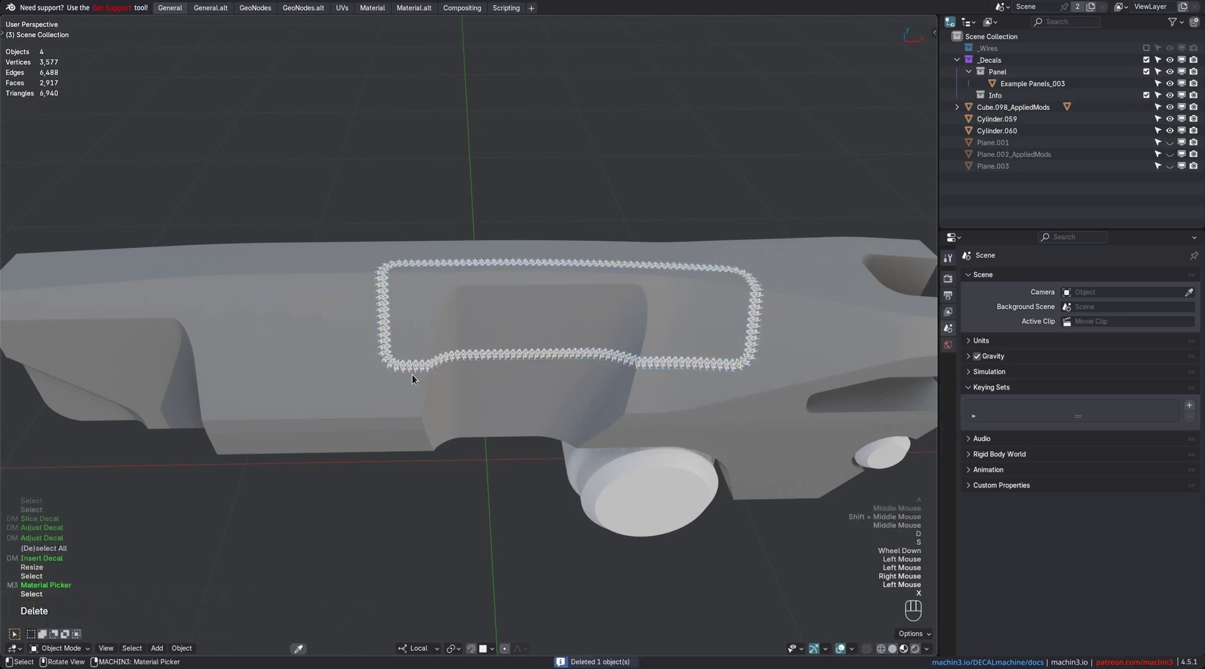
Step: Widen the logo panel decal and adjust its UV stretch with Adjust Decal
ctrl+middle_drag(540, 376, 597, 340)
click(597, 339)
key(d)
key(w)
key(a)
key(w)
key(s)
click(652, 351)
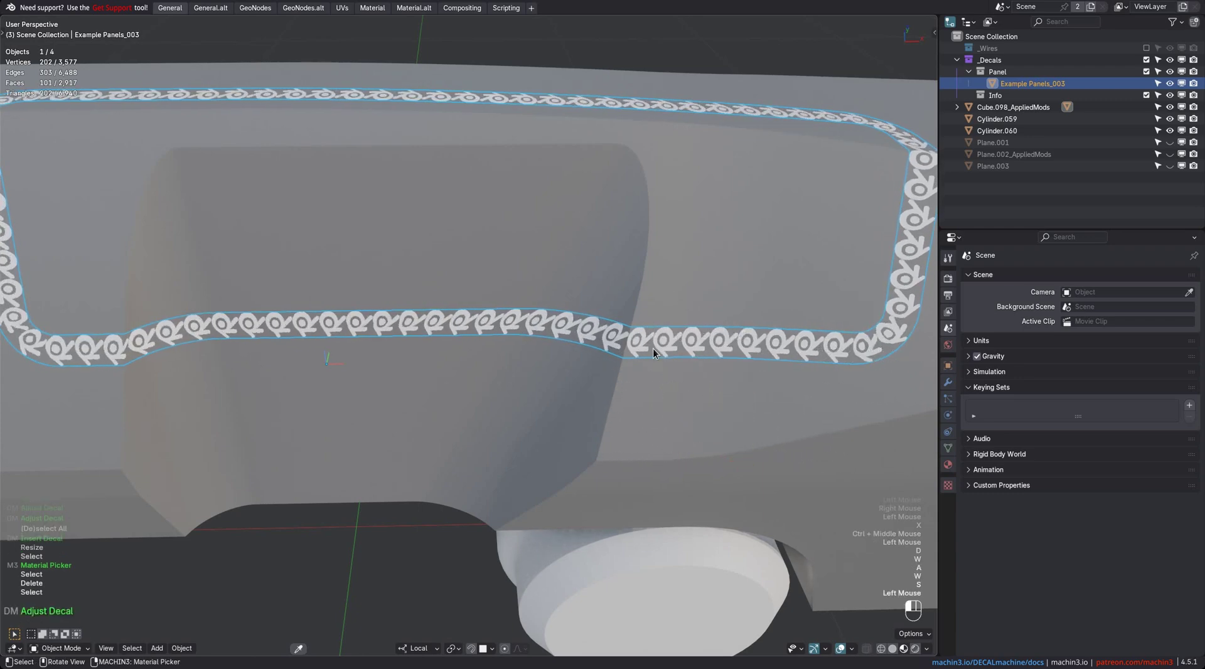
Step: Rotate the UVs of the logo panel decal with Adjust Decal and deselect it
key(d)
key(a)
click(653, 350)
key(alt+a)
ctrl+middle_drag(645, 341, 533, 397)
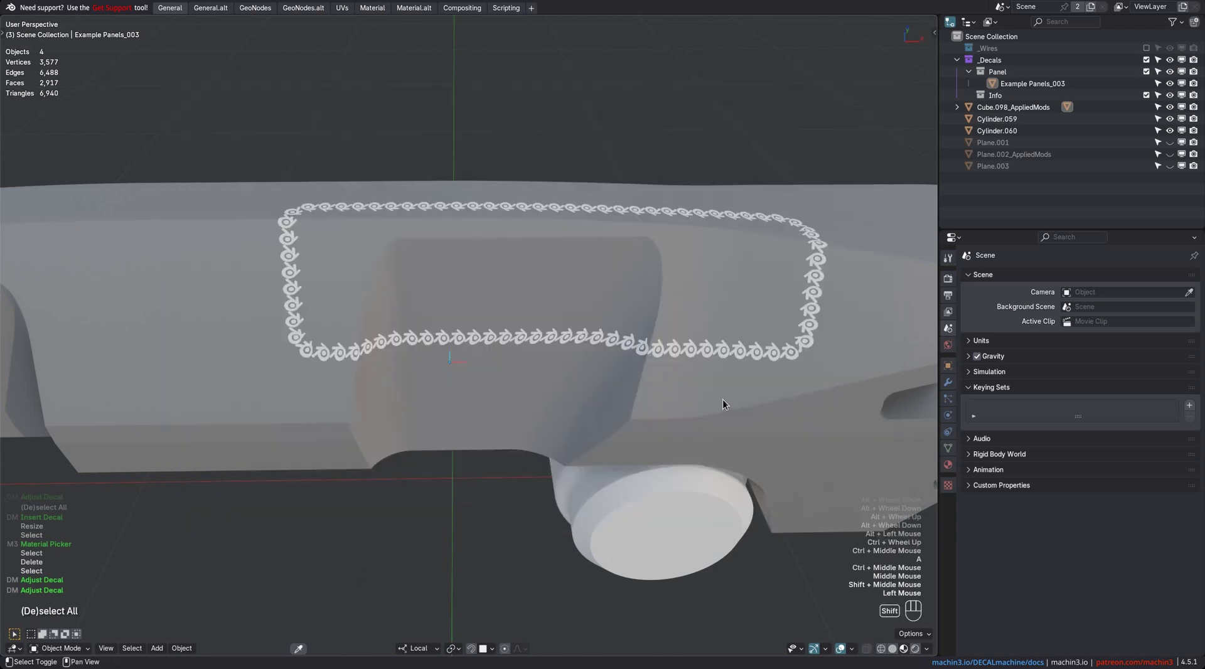
shift+middle_drag(721, 403, 589, 351)
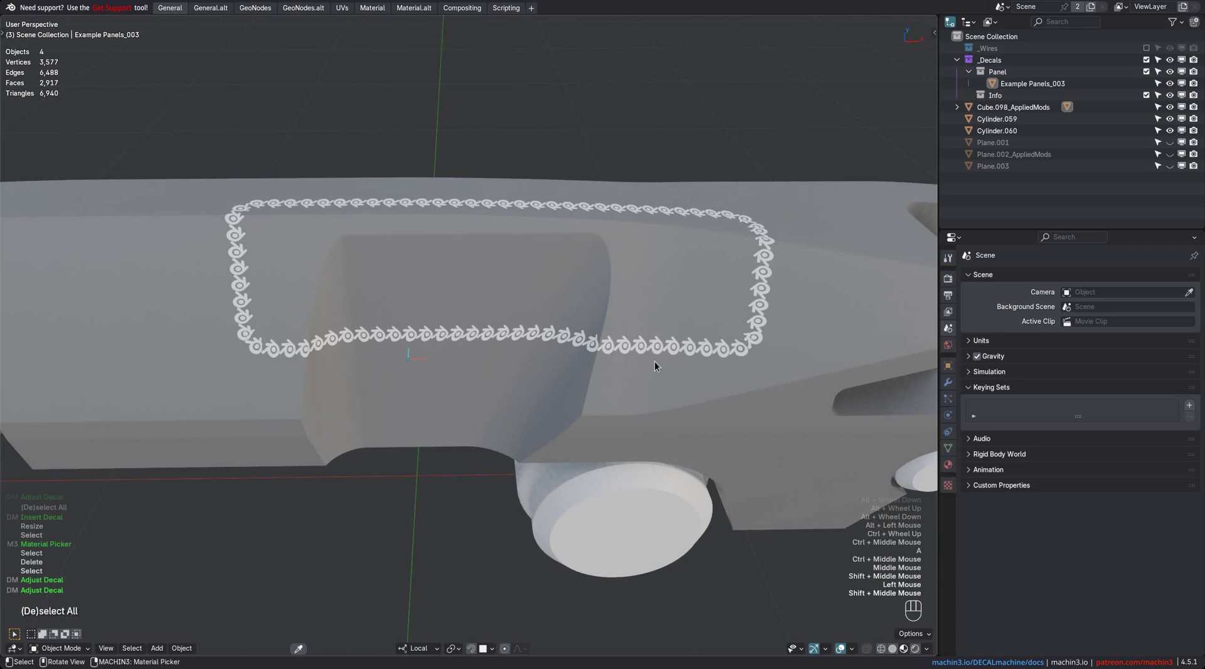
Step: Retrieve the panel decal's backup cutter and slice the body with it again to create an Aircraft_003 panel decal
click(658, 351)
key(d)
key(alt+b)
shift+click(621, 355)
key(d)
alt+click(663, 273)
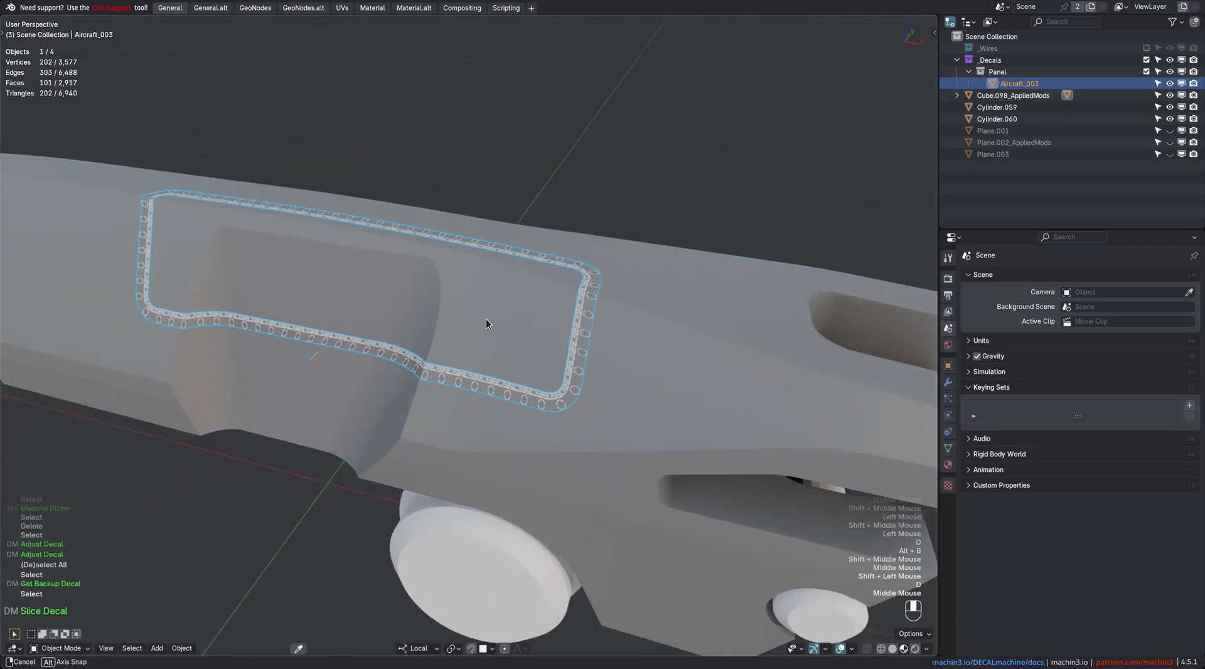
Step: Adjust the Aircraft_003 panel decal's UV stretch and rotate its UVs by 180 degrees
middle_drag(486, 318, 484, 333)
ctrl+middle_drag(484, 333, 490, 378)
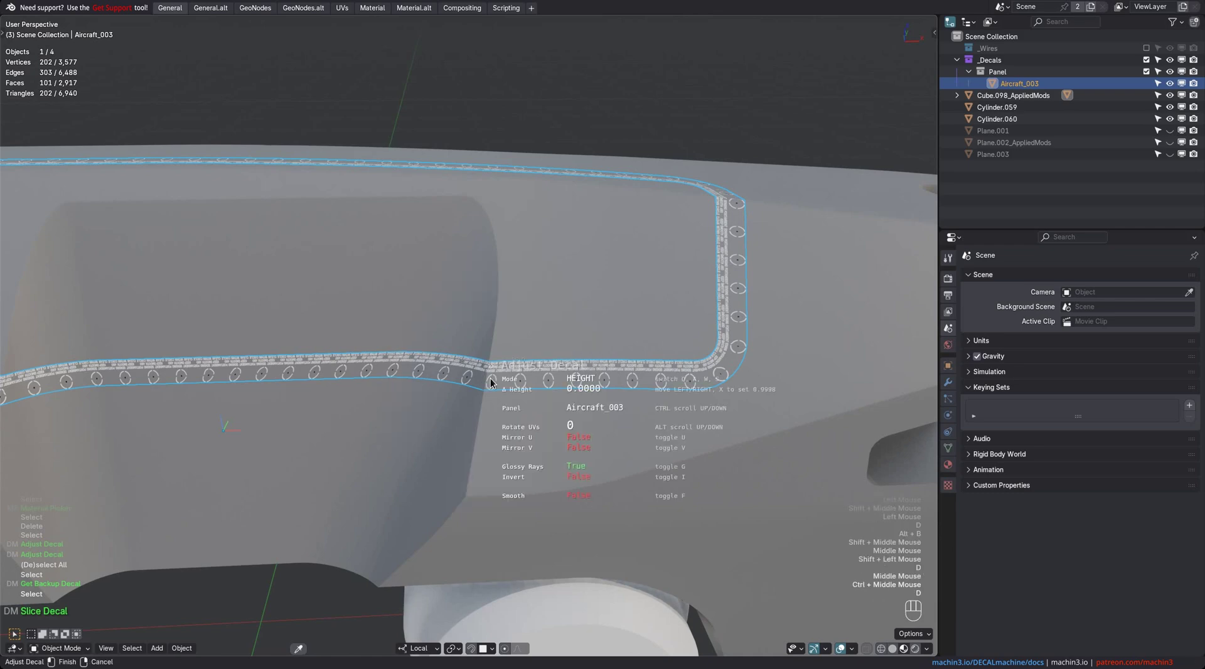
click(598, 391)
ctrl+middle_drag(598, 392, 597, 438)
key(d)
key(a)
alt+scroll(600, 461, down, 2)
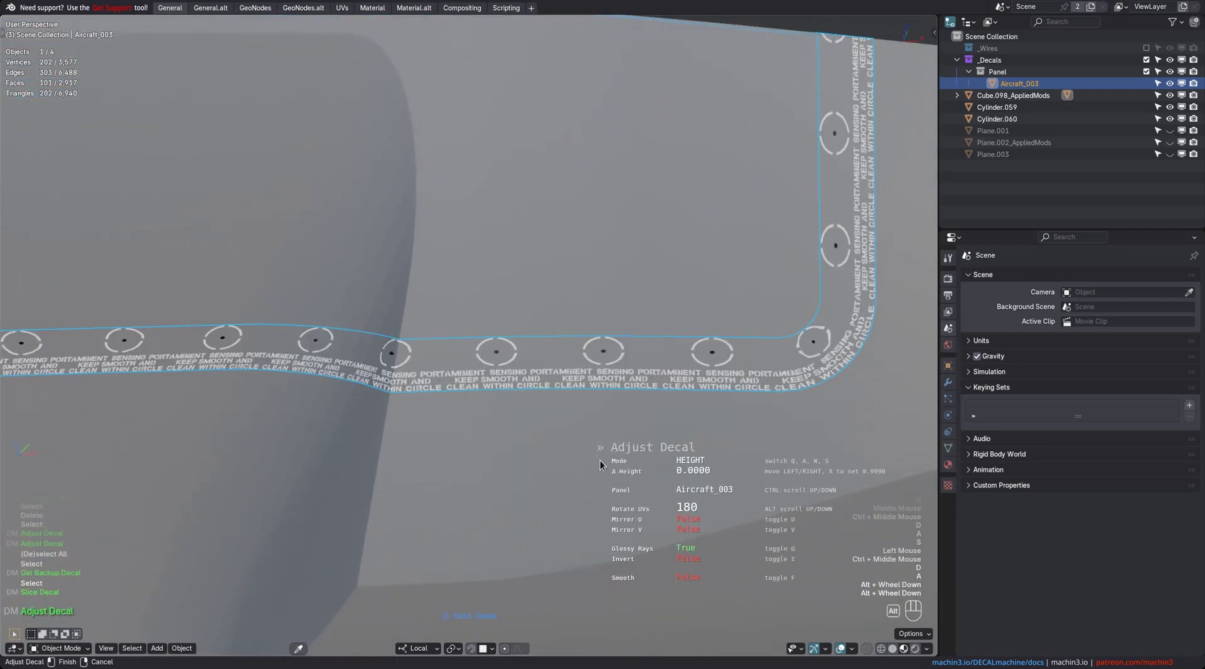
click(600, 460)
Step: Switch the panel decal to Aircraft_004 with a UV stretch of about 2.9, then change it to Aircraft_007
key(d)
key(a)
ctrl+scroll(600, 461, down, 1)
key(s)
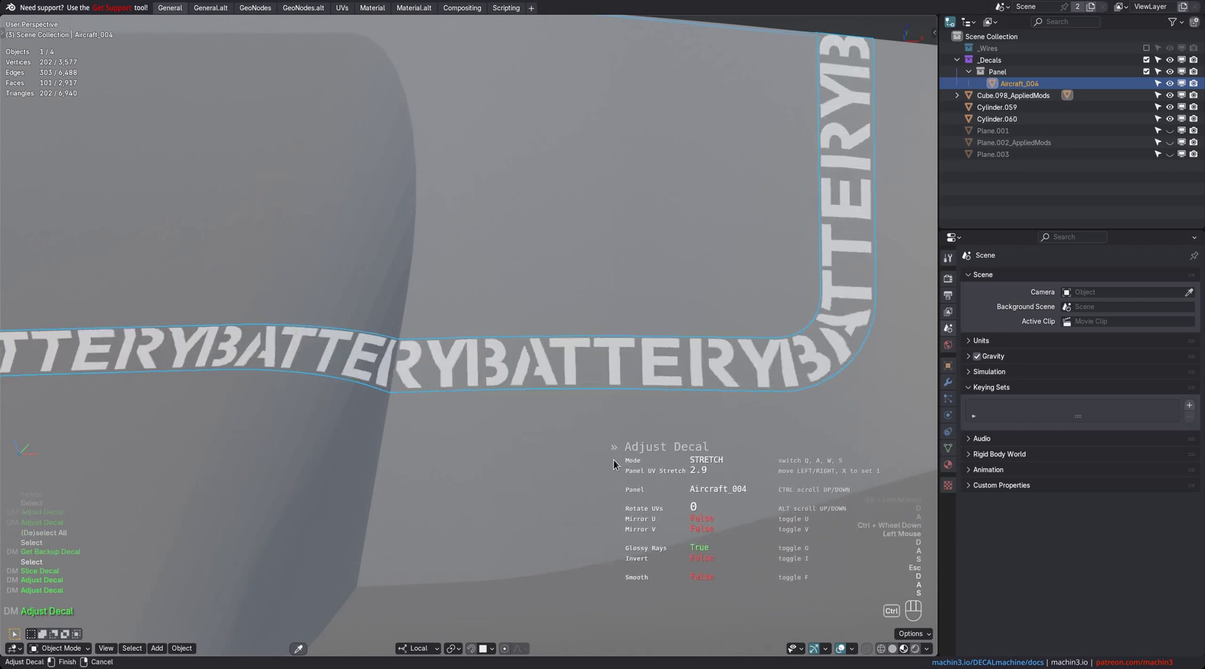
ctrl+click(612, 459)
key(d)
key(a)
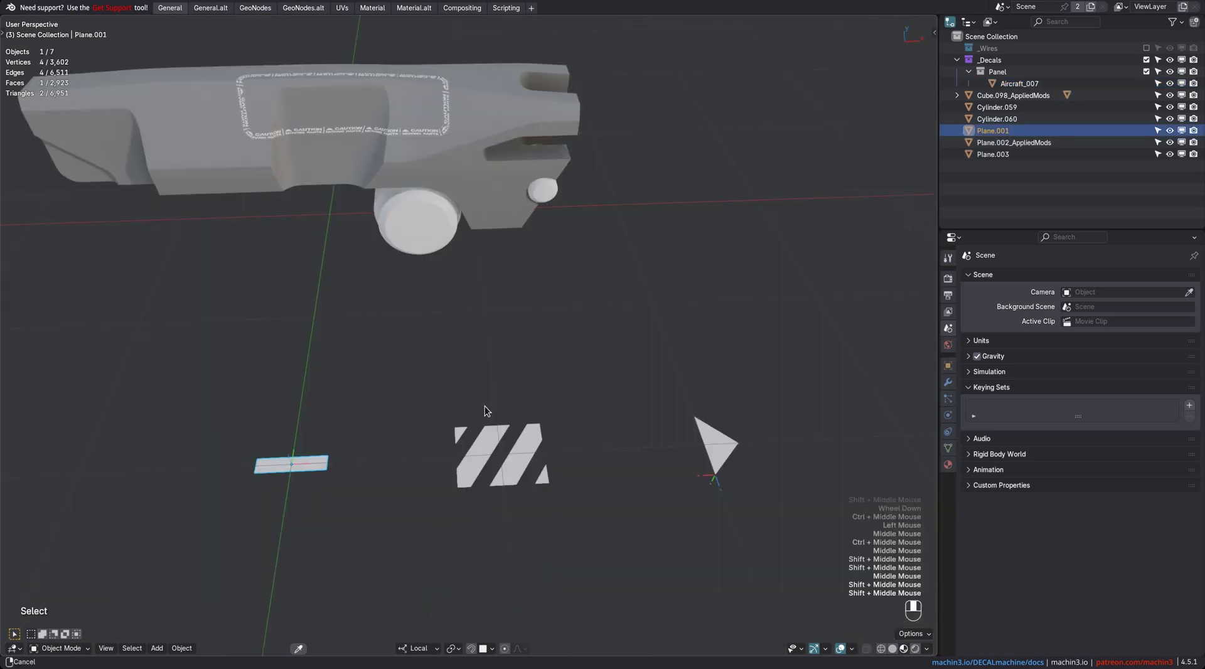
Step: Create an info decal from the geometry of the flat strip Plane.001 and move it away from its source
key(t)
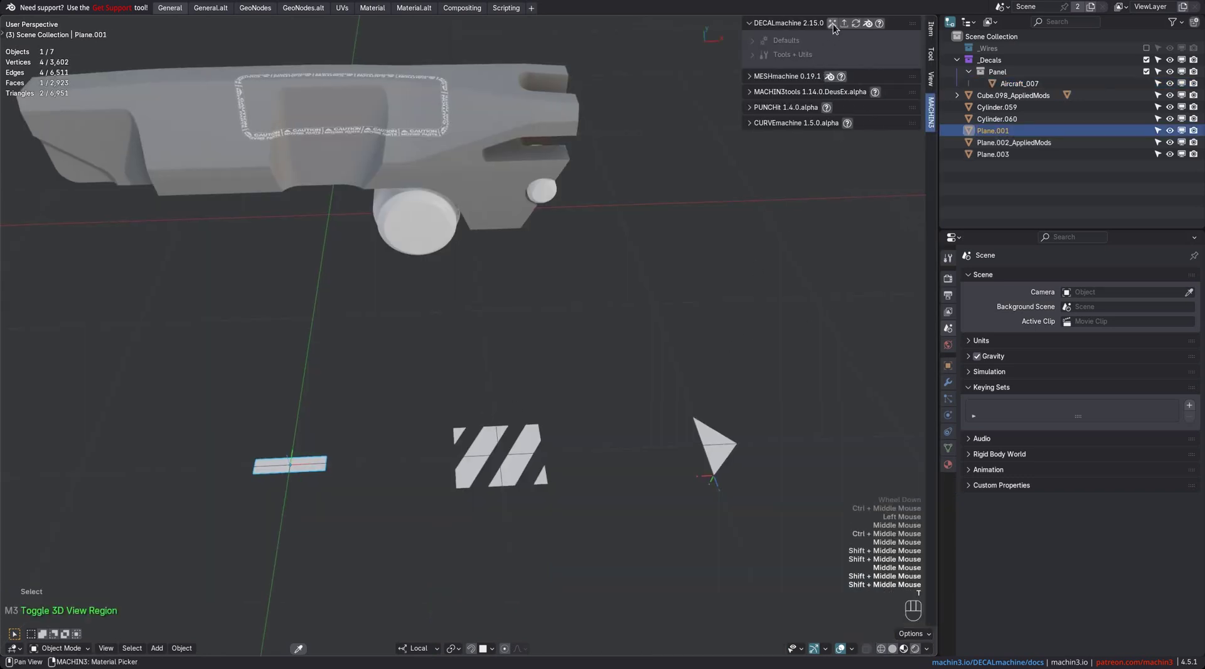
click(833, 25)
middle_drag(478, 378, 377, 442)
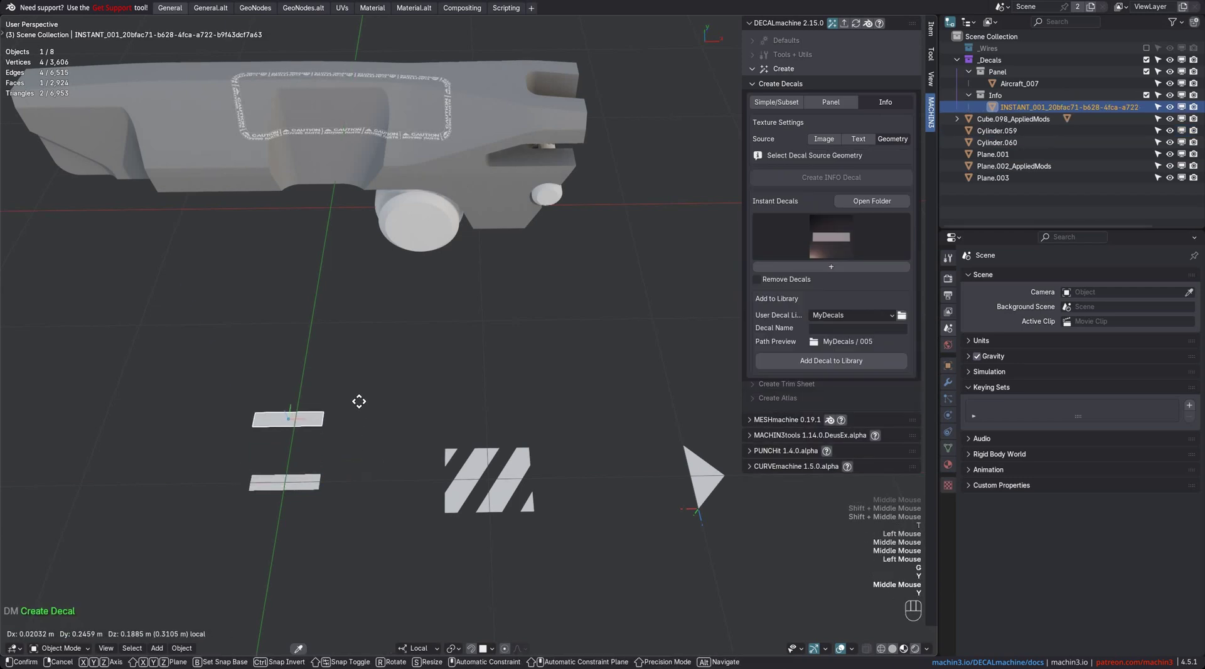
click(390, 404)
Step: Create an info decal from the diagonal stripe geometry at resolution 256 with 2x anti-aliasing and move it behind its source
click(489, 480)
shift+middle_drag(605, 445, 561, 439)
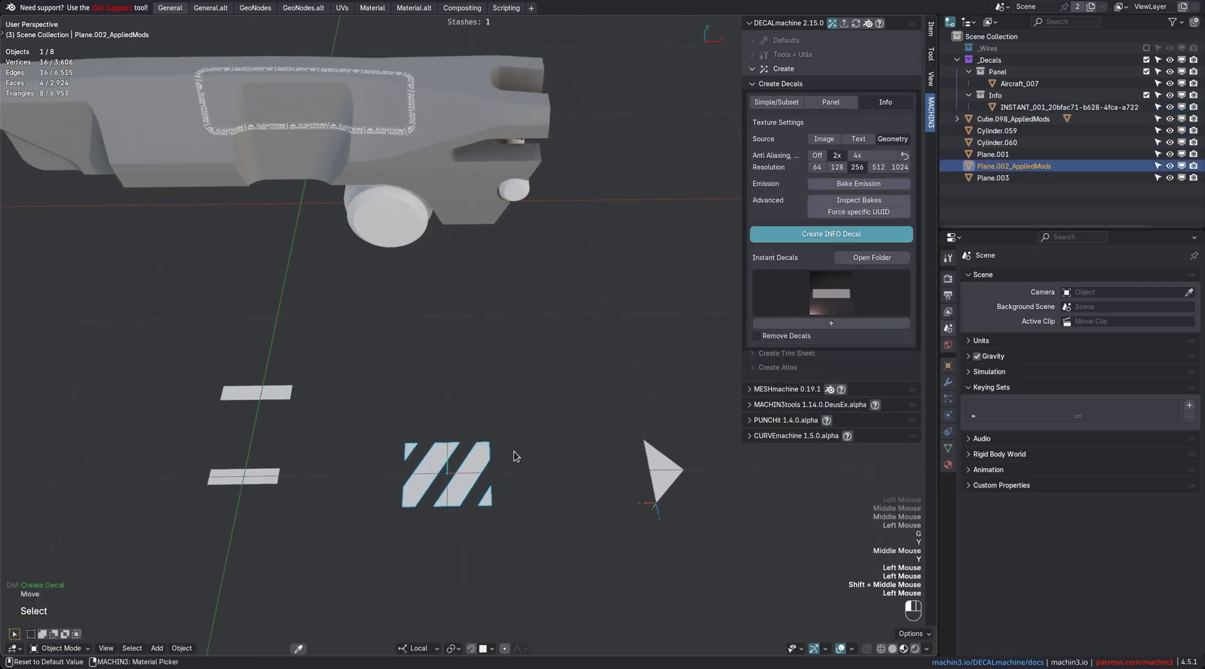
key(g)
middle_drag(503, 521, 500, 503)
click(495, 428)
shift+middle_drag(495, 429, 443, 441)
Step: Create an info decal from the triangle geometry at resolution 256 with 2x anti-aliasing and move it behind its source
click(611, 487)
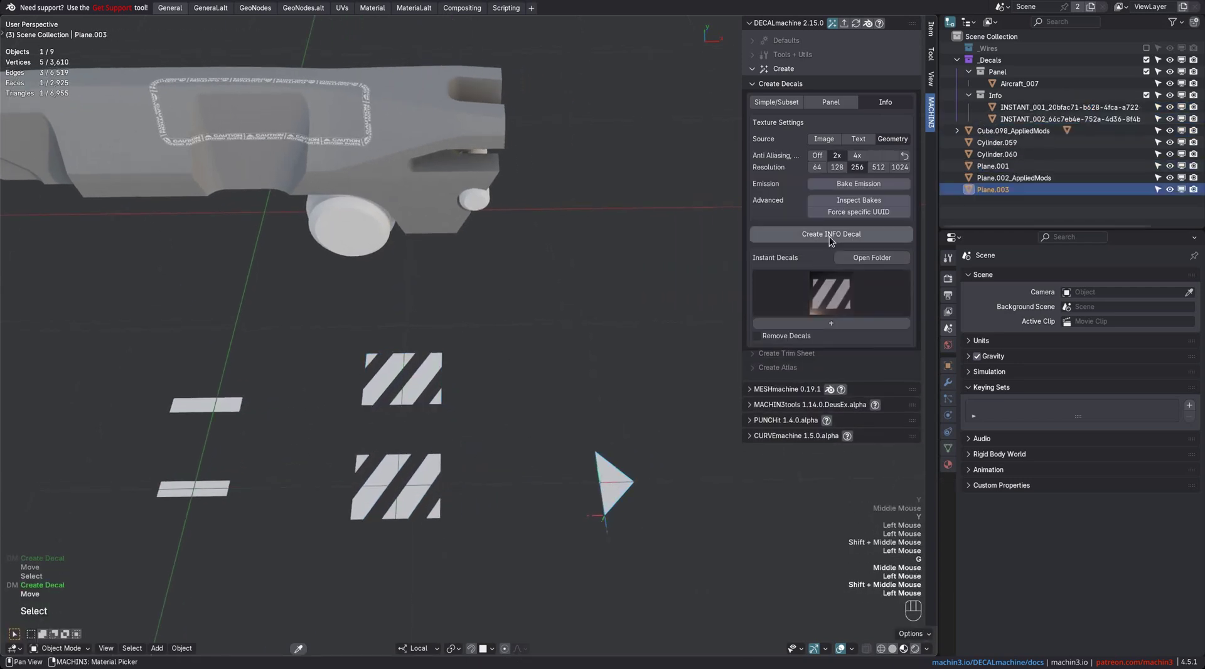
key(g)
middle_drag(603, 490, 596, 448)
click(578, 384)
Step: Examine the triangle mesh's loose side vertices in Edit Mode and the extents of the decal created from it
click(607, 483)
key(Tab)
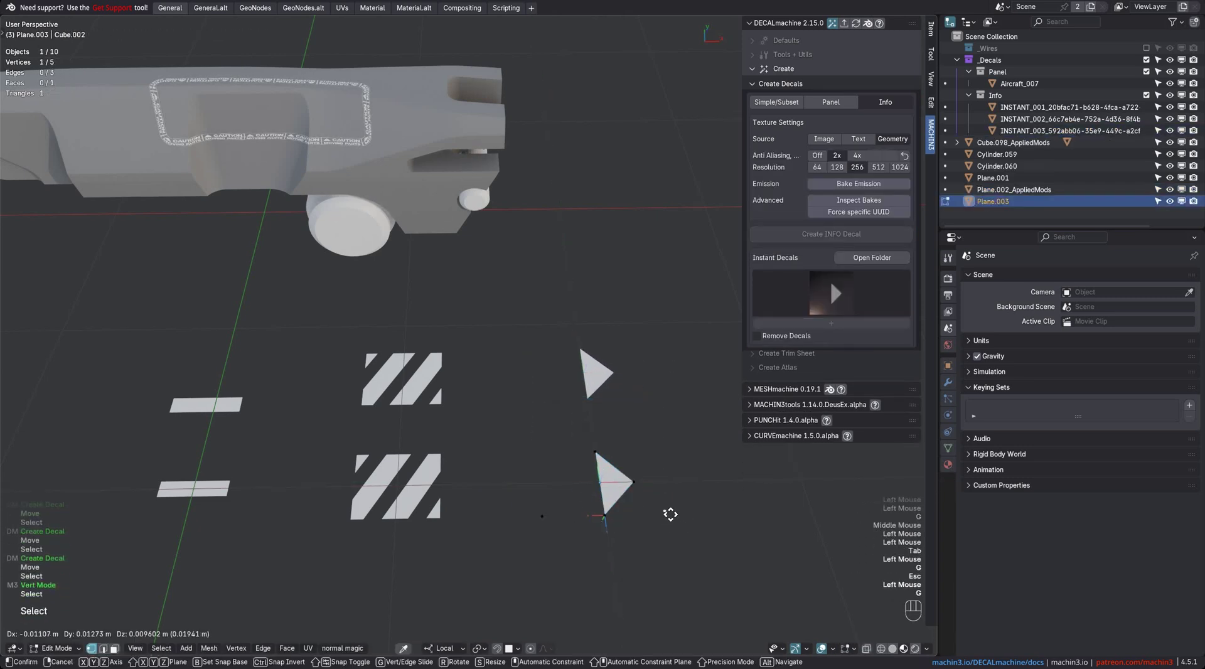
key(Escape)
key(Tab)
click(570, 370)
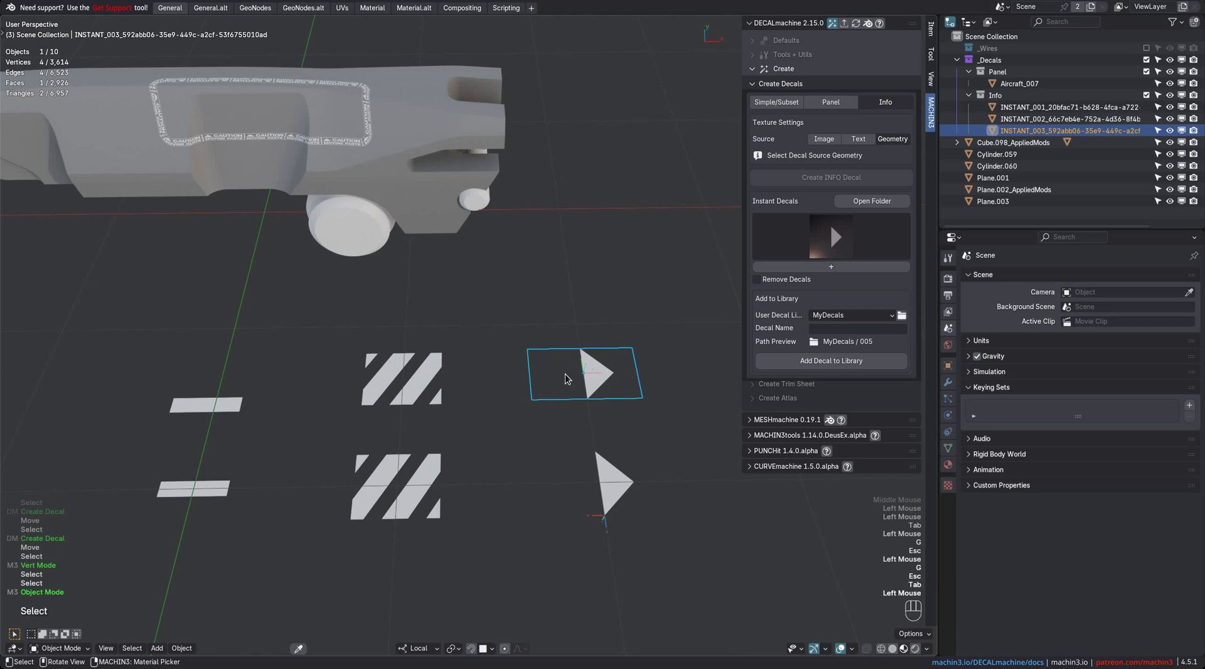
Step: Assign the triangle decal's material to the panel decal on the body, then replace it with the striped decal's material
shift+middle_drag(514, 377, 623, 406)
shift+middle_drag(500, 324, 519, 366)
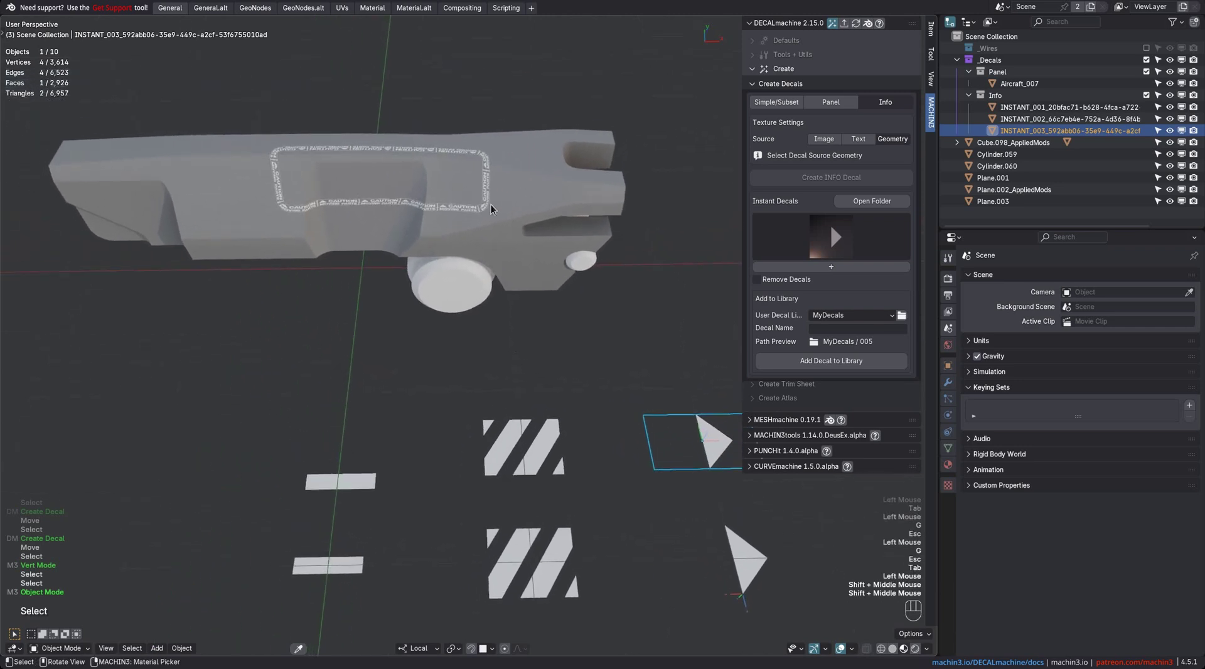
click(487, 206)
right_click(703, 433)
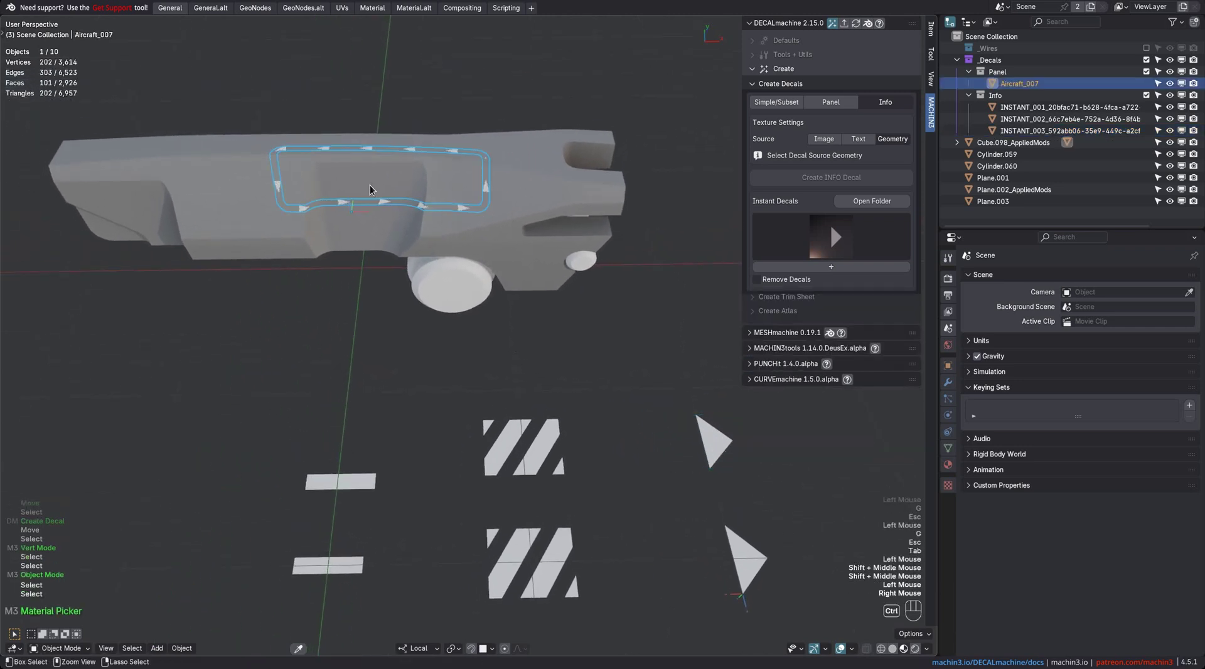
ctrl+middle_drag(372, 189, 419, 212)
right_click(580, 458)
ctrl+middle_drag(368, 155, 392, 232)
key(a)
shift+middle_drag(420, 240, 427, 301)
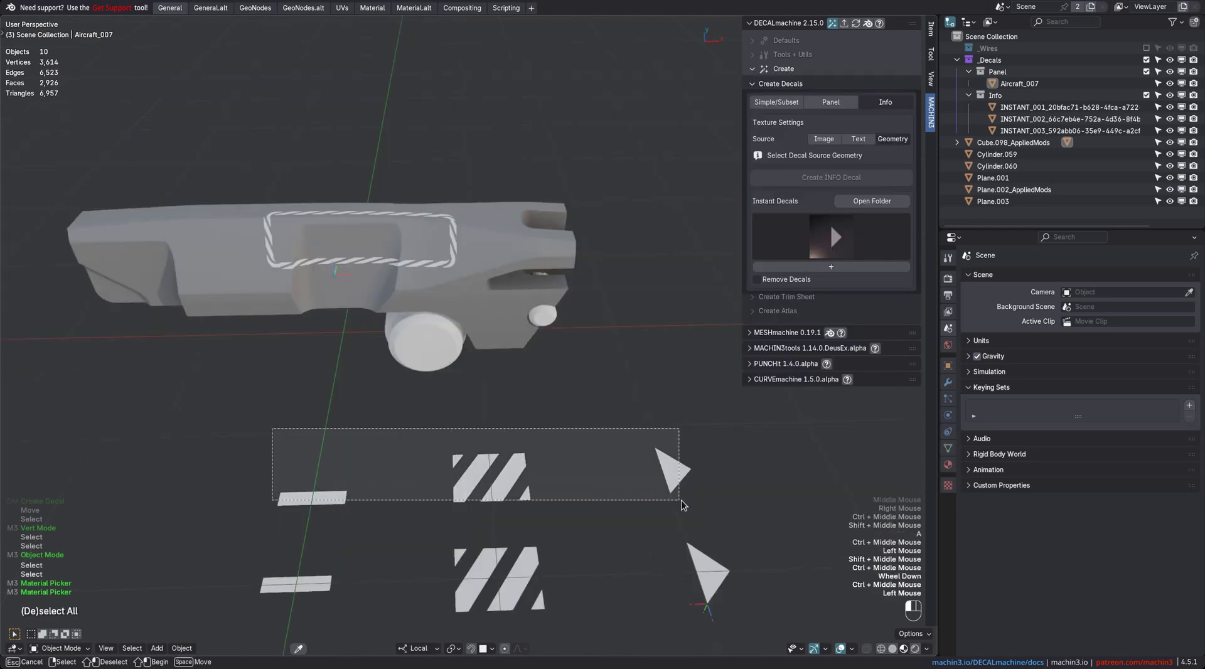
Step: Add the three instant info decals to the Info Panels library and toggle that library's visibility in the add-on preferences
click(830, 220)
click(851, 315)
click(848, 346)
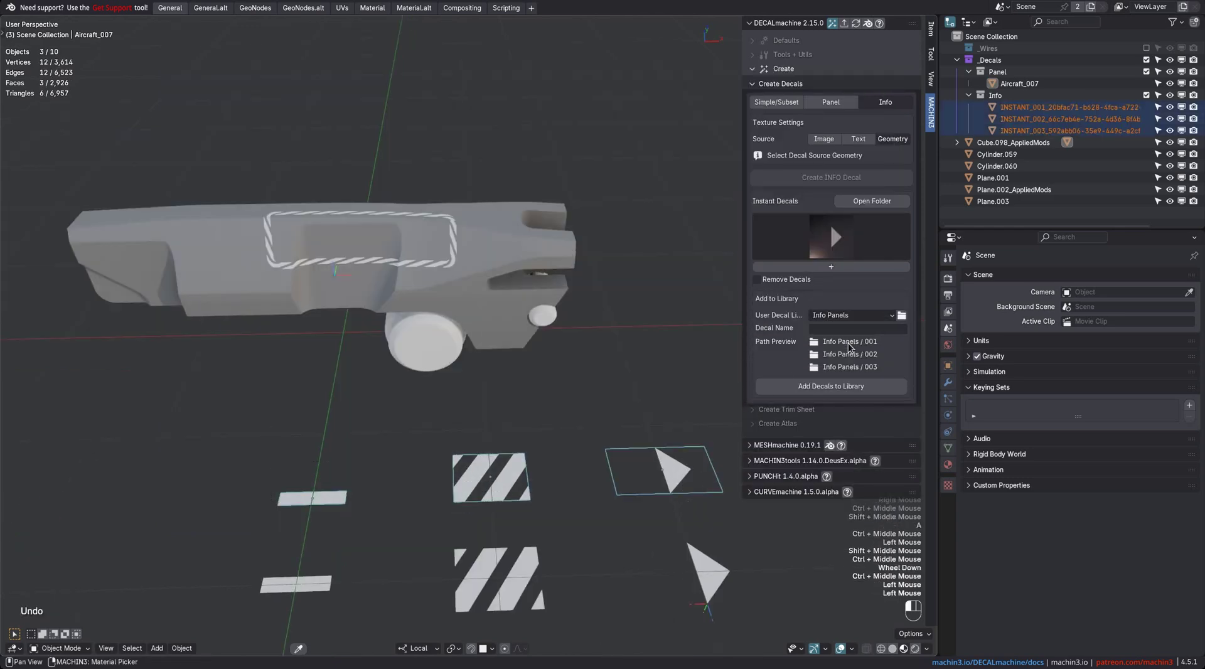
click(836, 387)
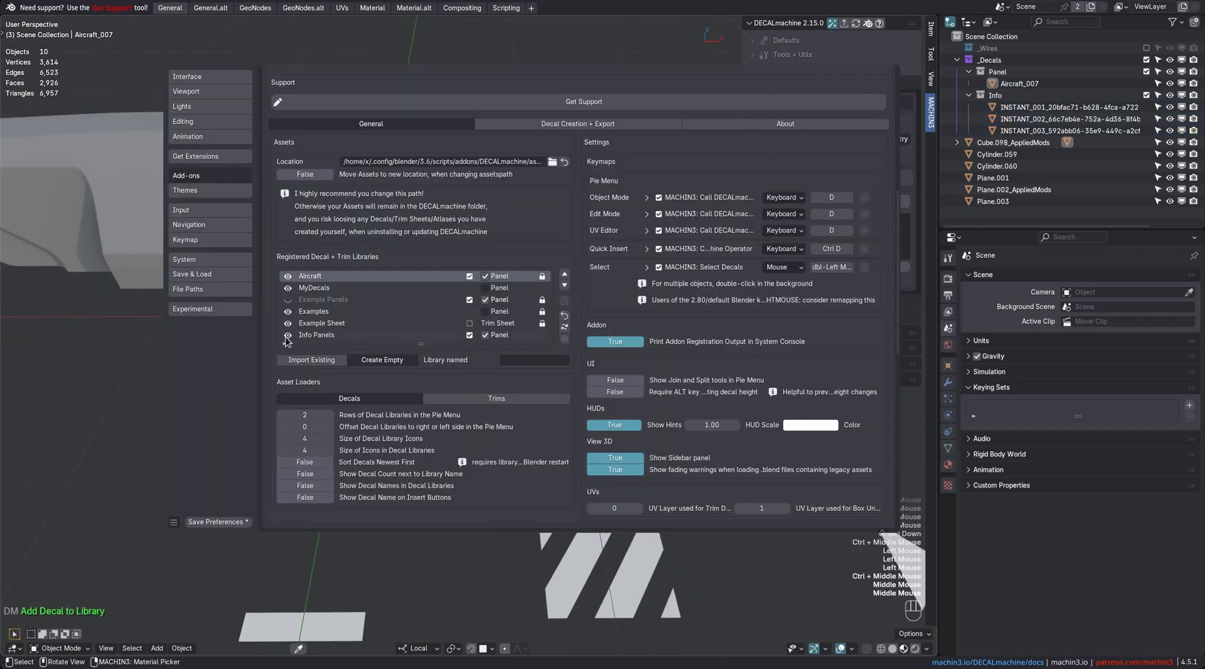
click(285, 335)
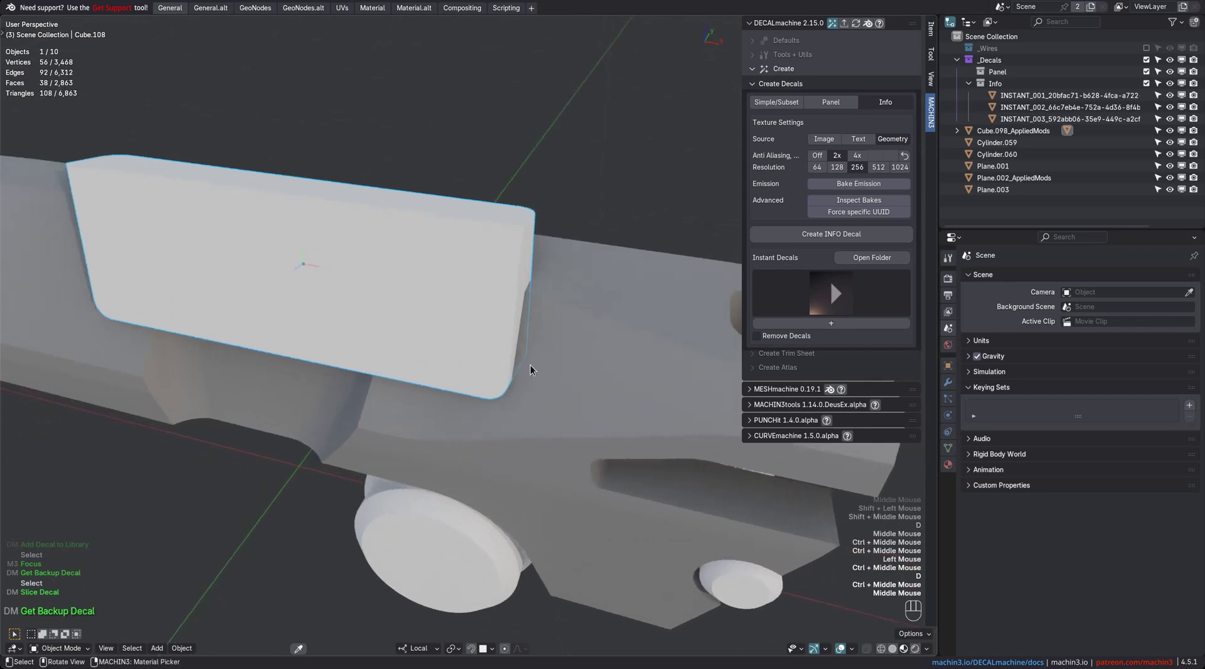
Step: Slice the body with the backup cutter Cube.108 to create a new panel decal
shift+click(537, 356)
key(d)
ctrl+middle_drag(571, 274, 503, 376)
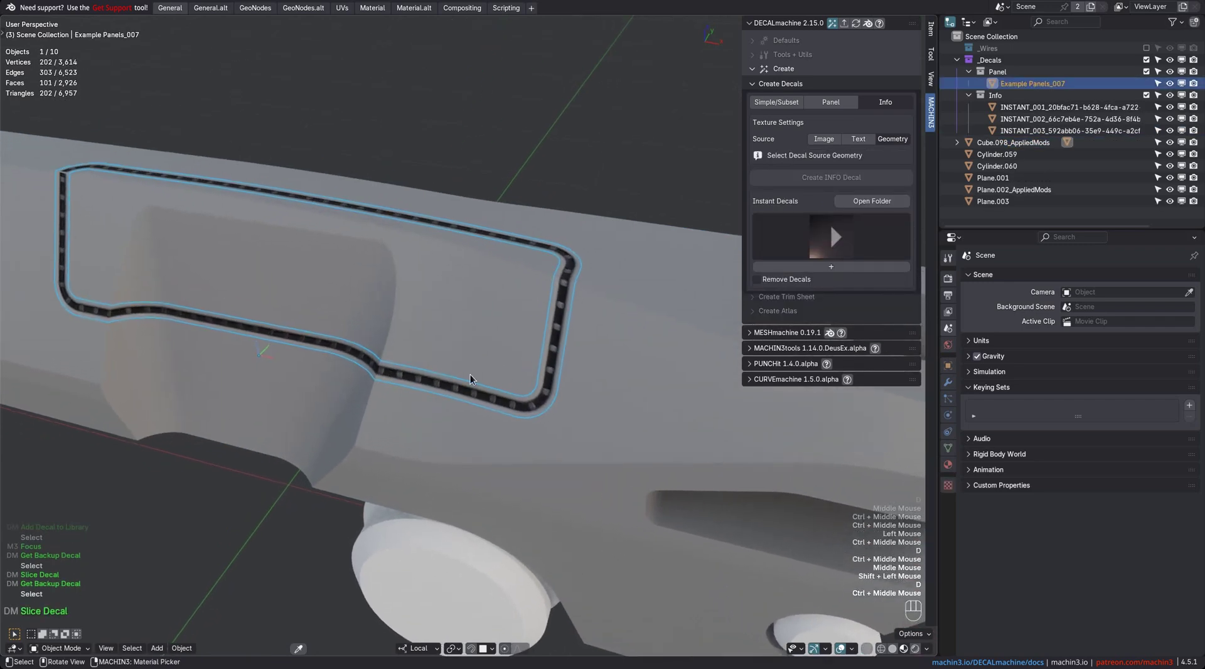
Step: Cycle the newly sliced panel decal through the available panel library designs
key(d)
key(a)
ctrl+scroll(547, 374, down, 8)
middle_drag(547, 375, 500, 282)
key(x)
key(x)
click(515, 458)
Step: Switch the panel decal to the triangle design Info Panels_003
scroll(500, 282, up, 1)
shift+middle_drag(403, 312, 513, 373)
key(d)
key(a)
ctrl+scroll(513, 373, down, 2)
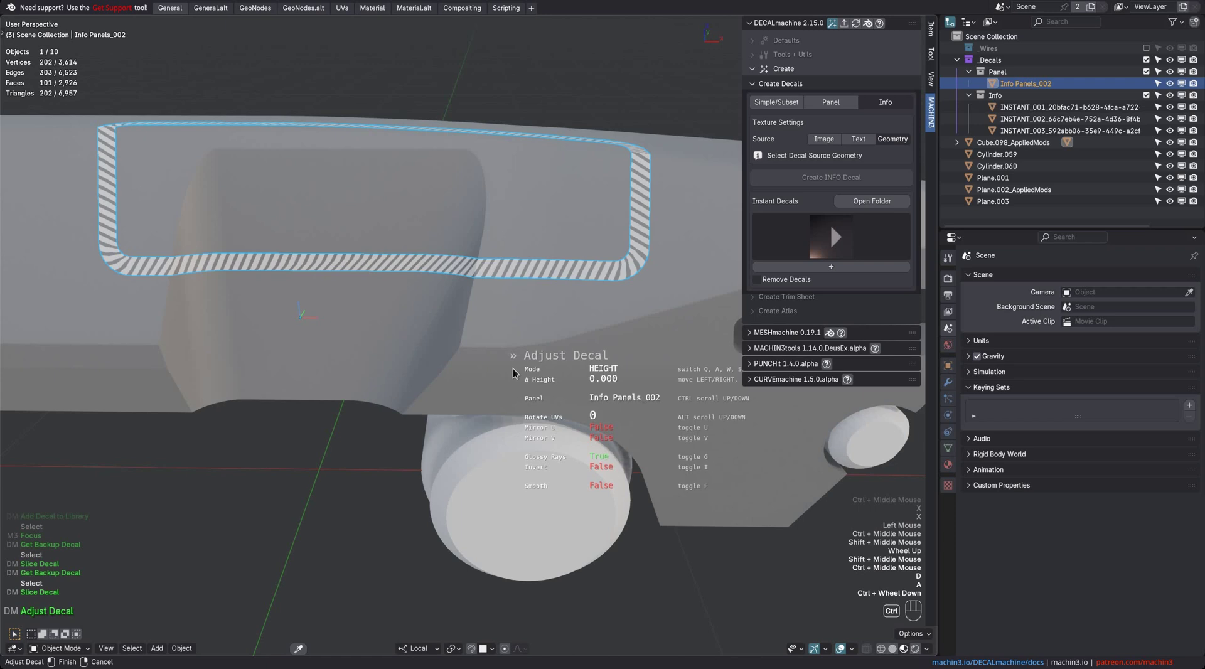
click(513, 372)
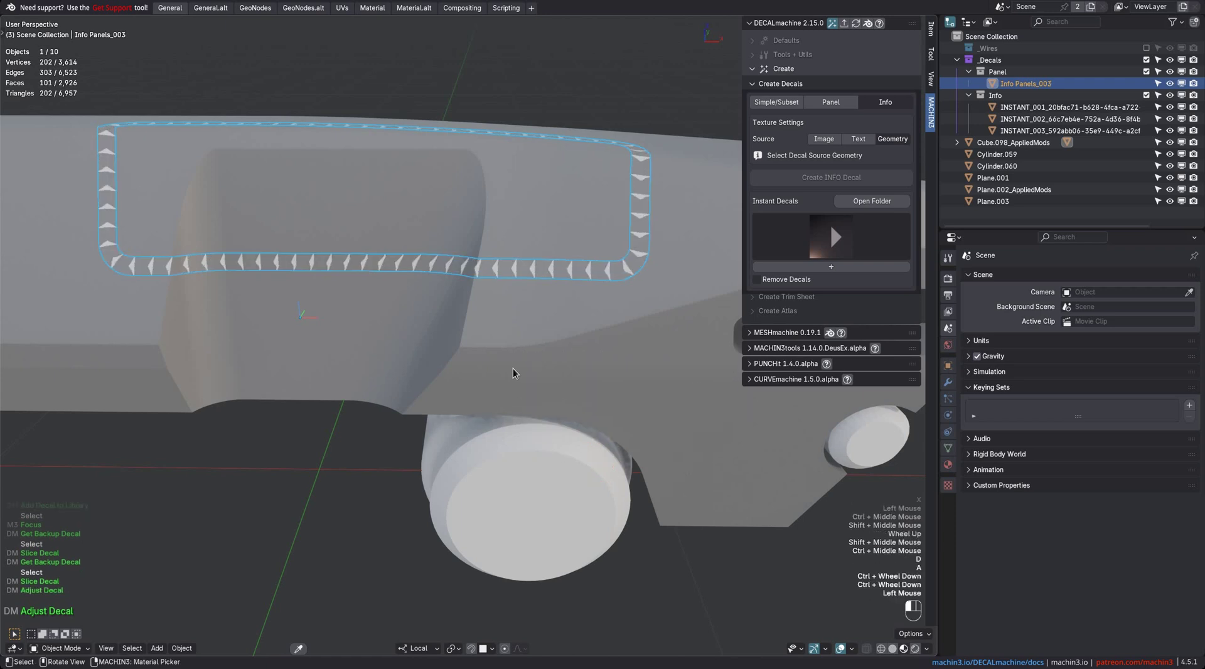
Step: Rotate the panel decal's UVs so the triangles point along the strip
key(d)
key(a)
alt+scroll(513, 367, up, 1)
alt+scroll(514, 367, down, 1)
click(513, 368)
Step: Set the triangle panel decal's UV stretch to about 2.71
key(d)
key(s)
key(a)
key(s)
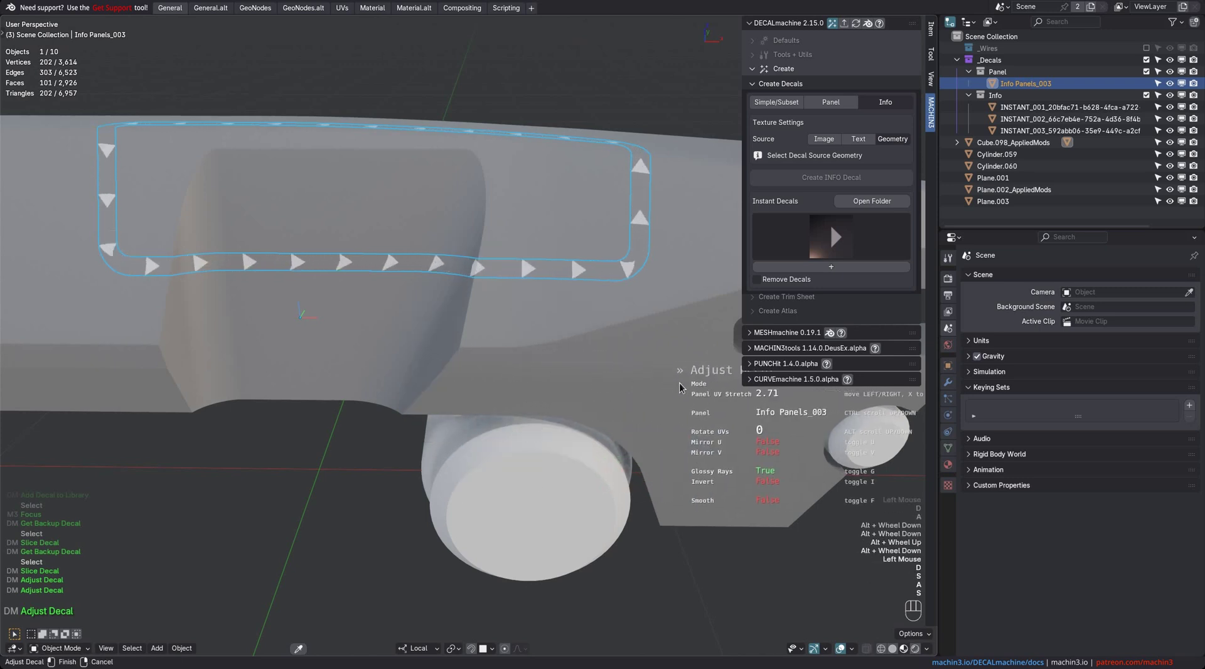
click(679, 382)
Step: Switch the panel decal back to the striped design Info Panels_002
key(d)
key(a)
ctrl+scroll(579, 363, up, 1)
ctrl+click(578, 362)
Step: Narrow the striped panel decal's width with Adjust Decal
ctrl+middle_drag(578, 362, 576, 358)
middle_drag(577, 359, 506, 389)
key(d)
key(w)
key(a)
key(w)
click(560, 350)
Step: Mirror the striped panel decal in Y about the body Cube.098_AppliedMods and deselect everything
key(a)
scroll(565, 359, down, 1)
click(567, 359)
shift+click(506, 389)
key(alt+shift+x)
key(a)
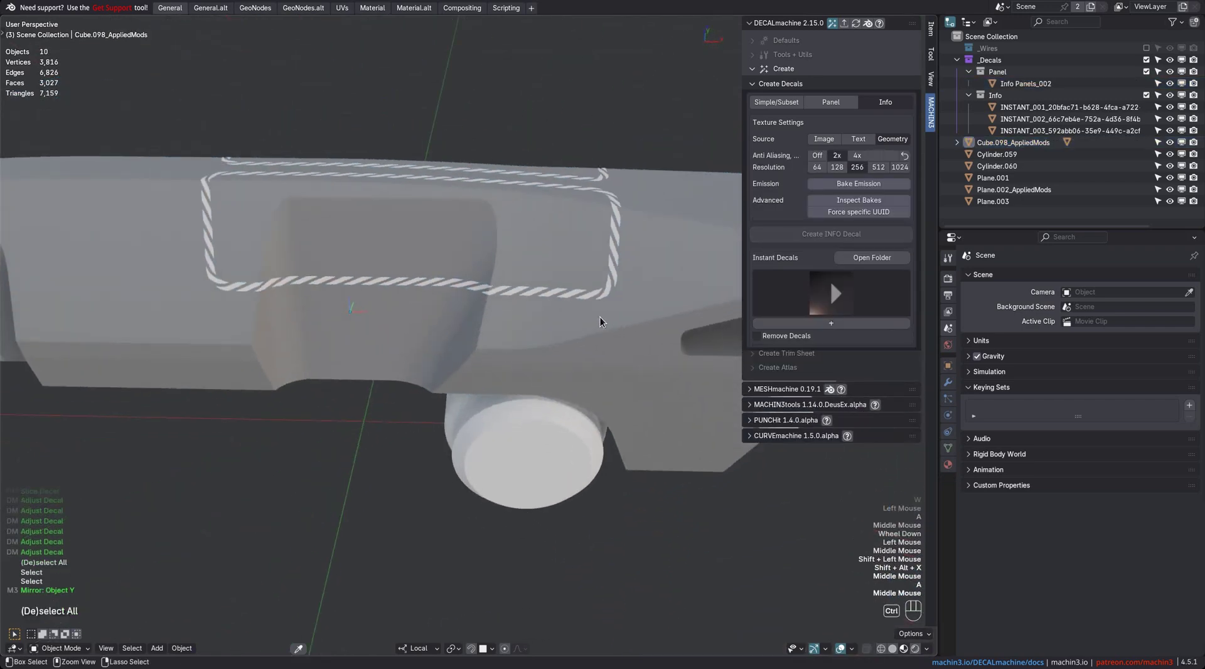